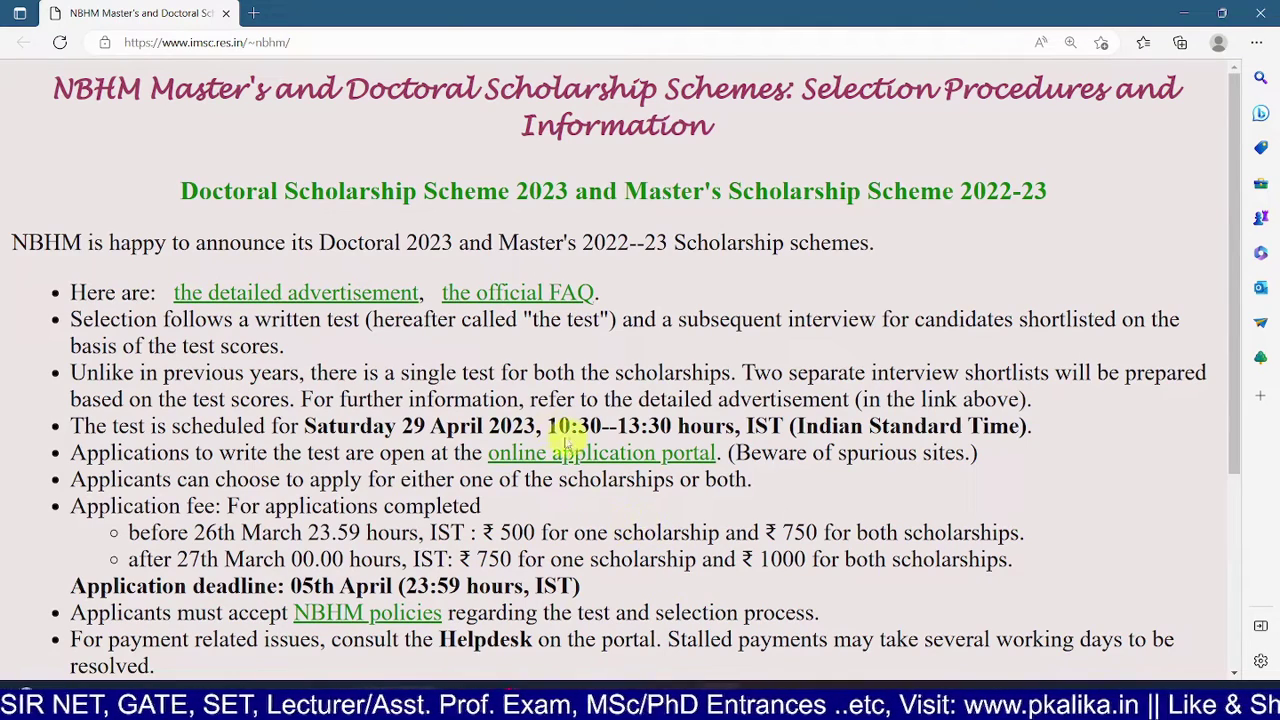
# Step: Follow the 'online application portal' link to open nbhmexams.in's login page in a new tab
pyautogui.click(647, 453)
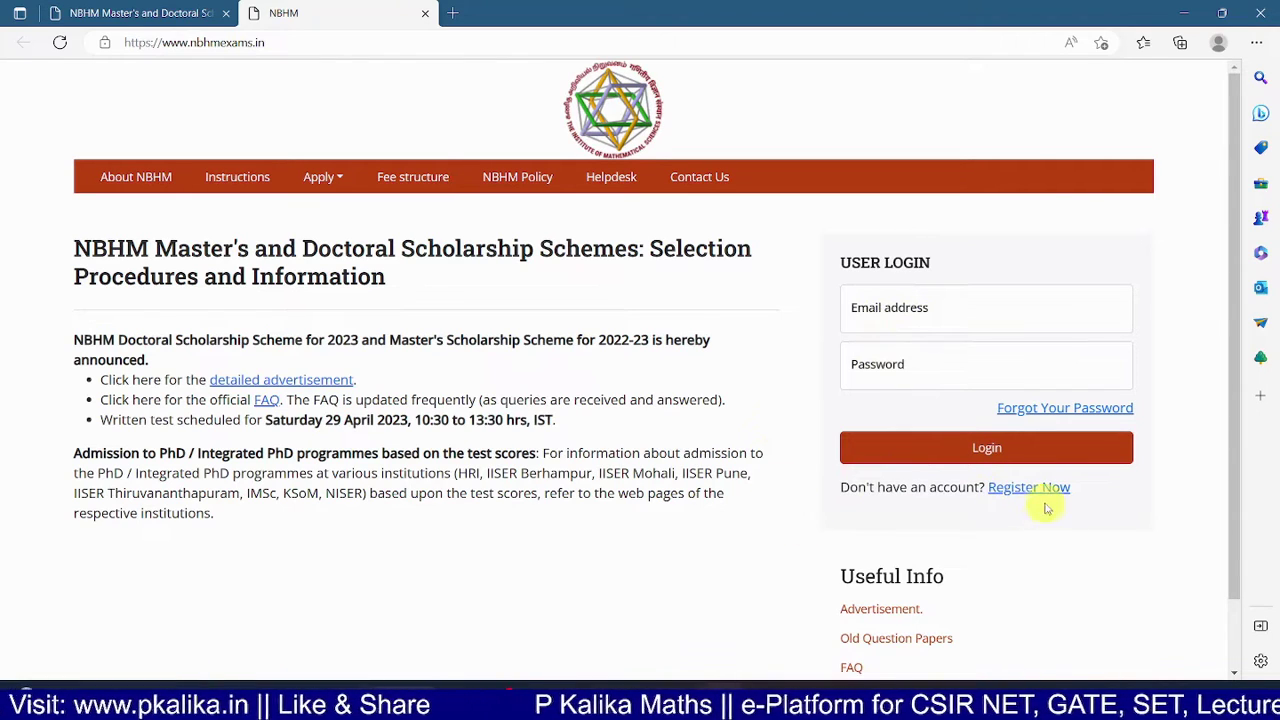
# Step: Open the Registration Form via Register Now and start on the applicant's full name field
pyautogui.click(1031, 492)
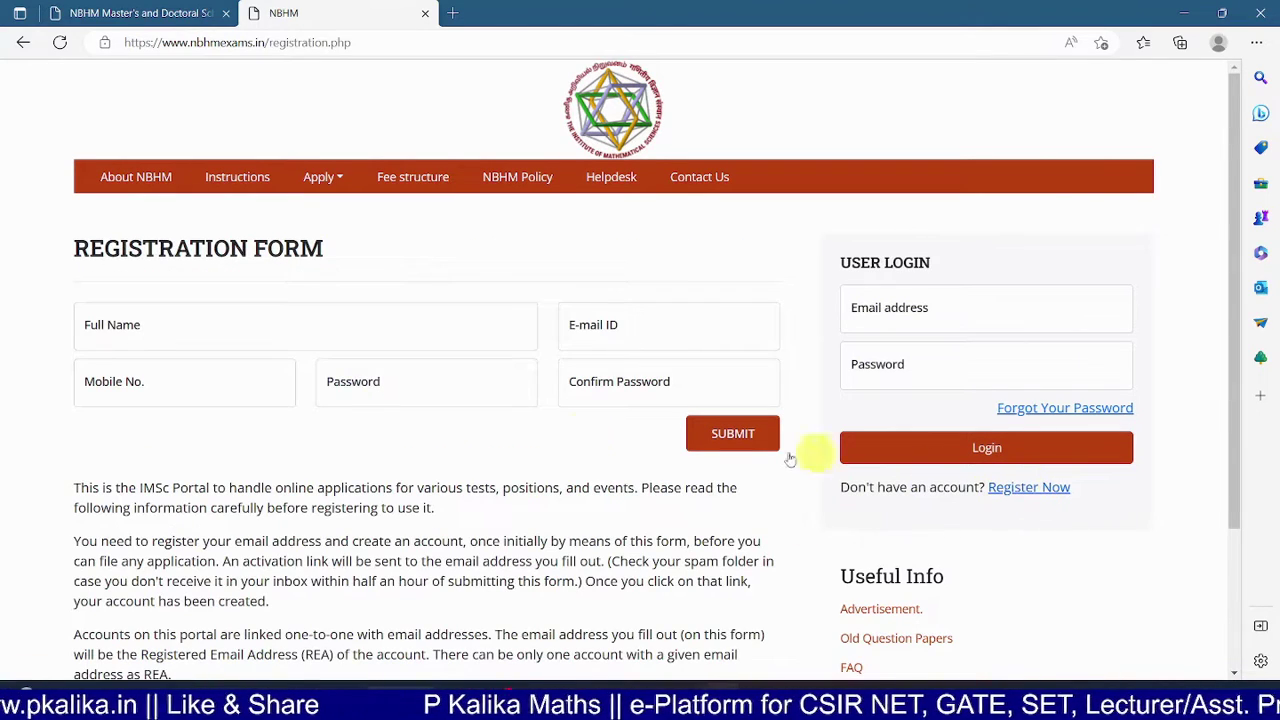
pyautogui.click(279, 337)
pyautogui.click(566, 423)
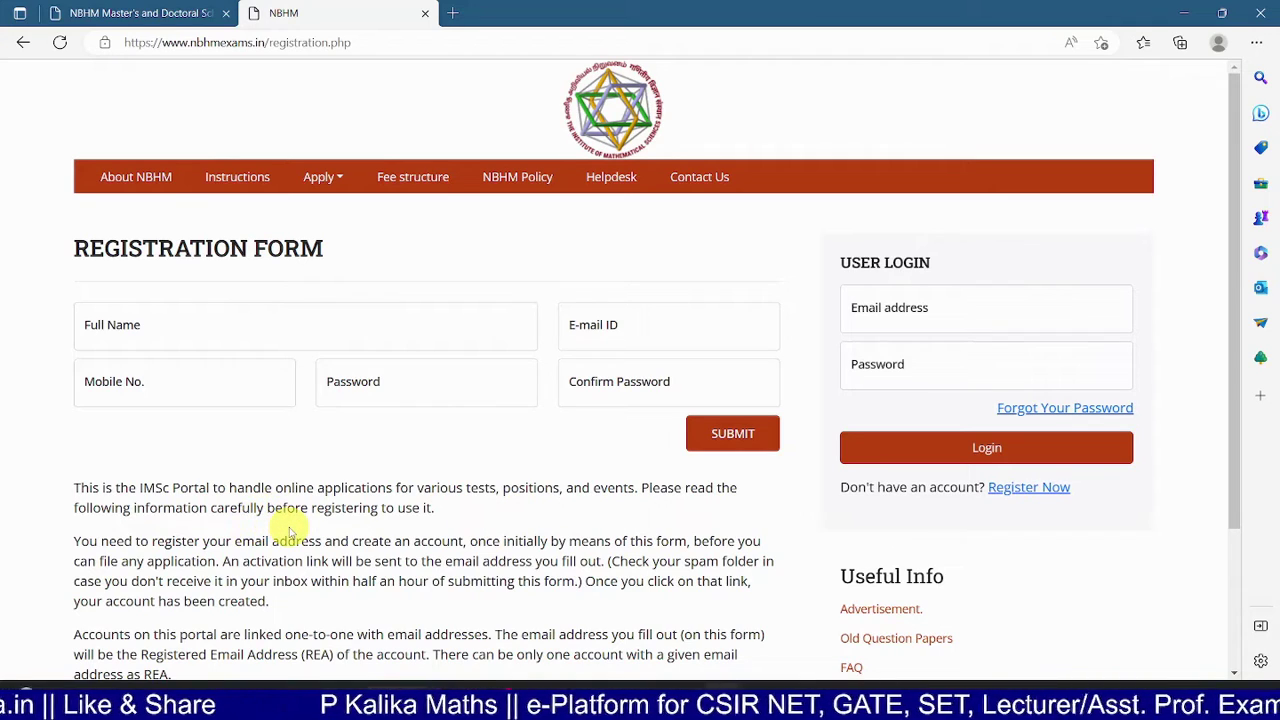
# Step: Scroll through and read the registration instructions on the form
pyautogui.scroll(-1, 283, 535)
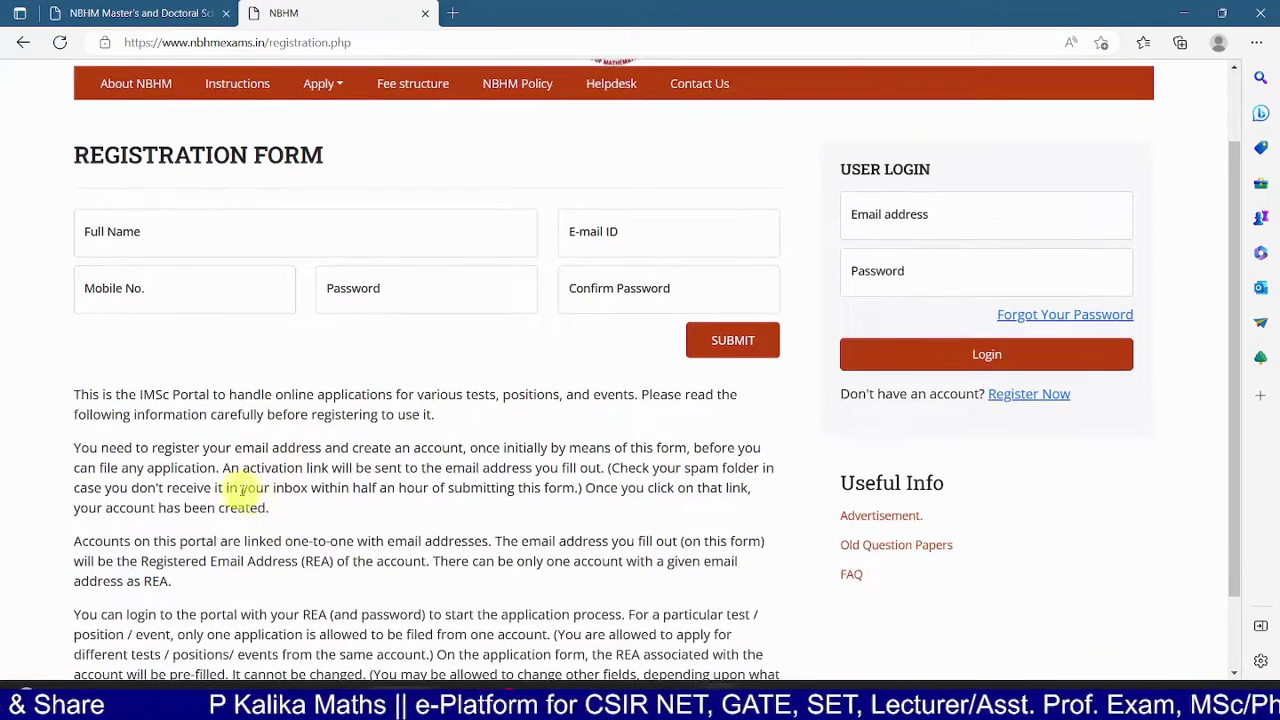
pyautogui.moveTo(100, 450); pyautogui.dragTo(250, 506)
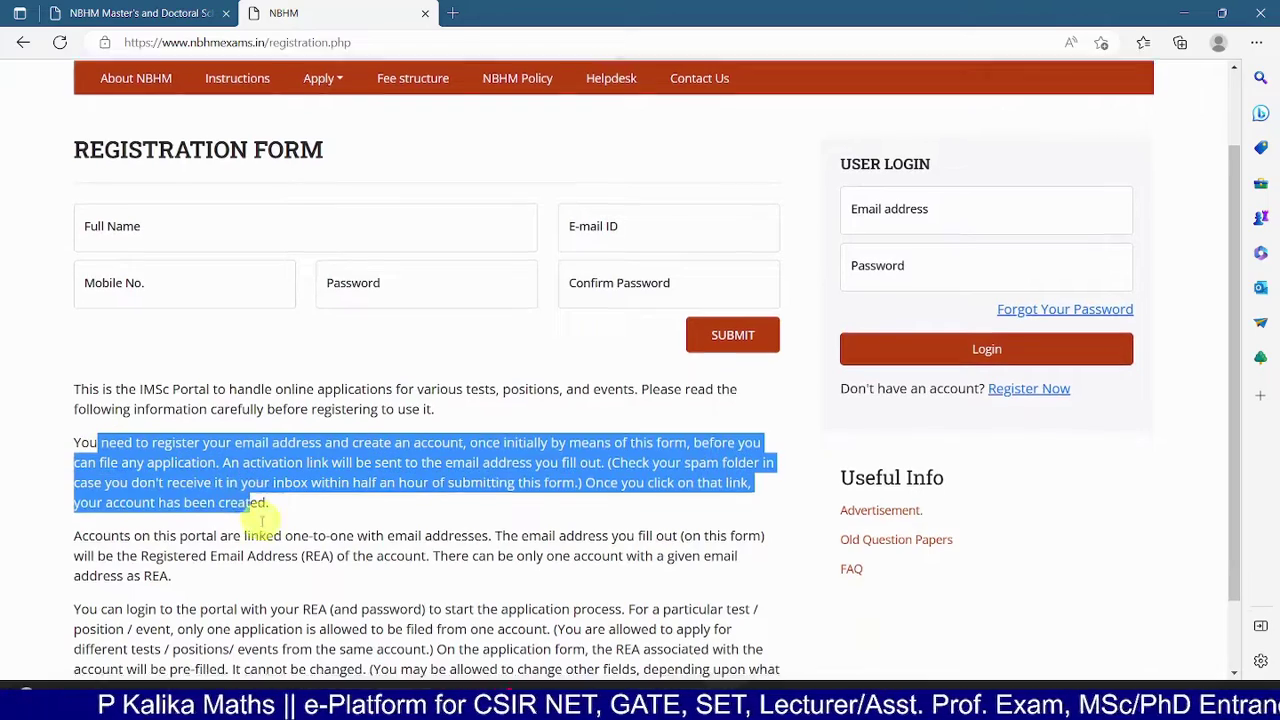
pyautogui.scroll(-1, 251, 515)
pyautogui.scroll(2, 470, 530)
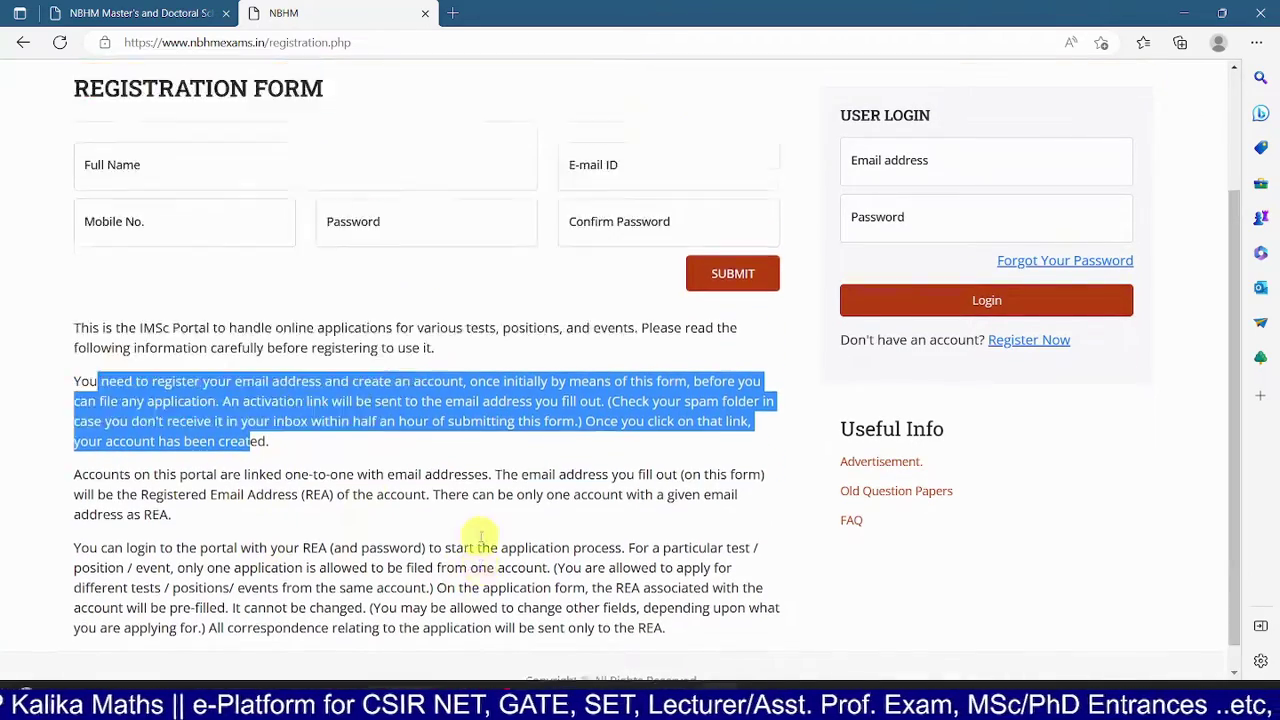
pyautogui.click(372, 508)
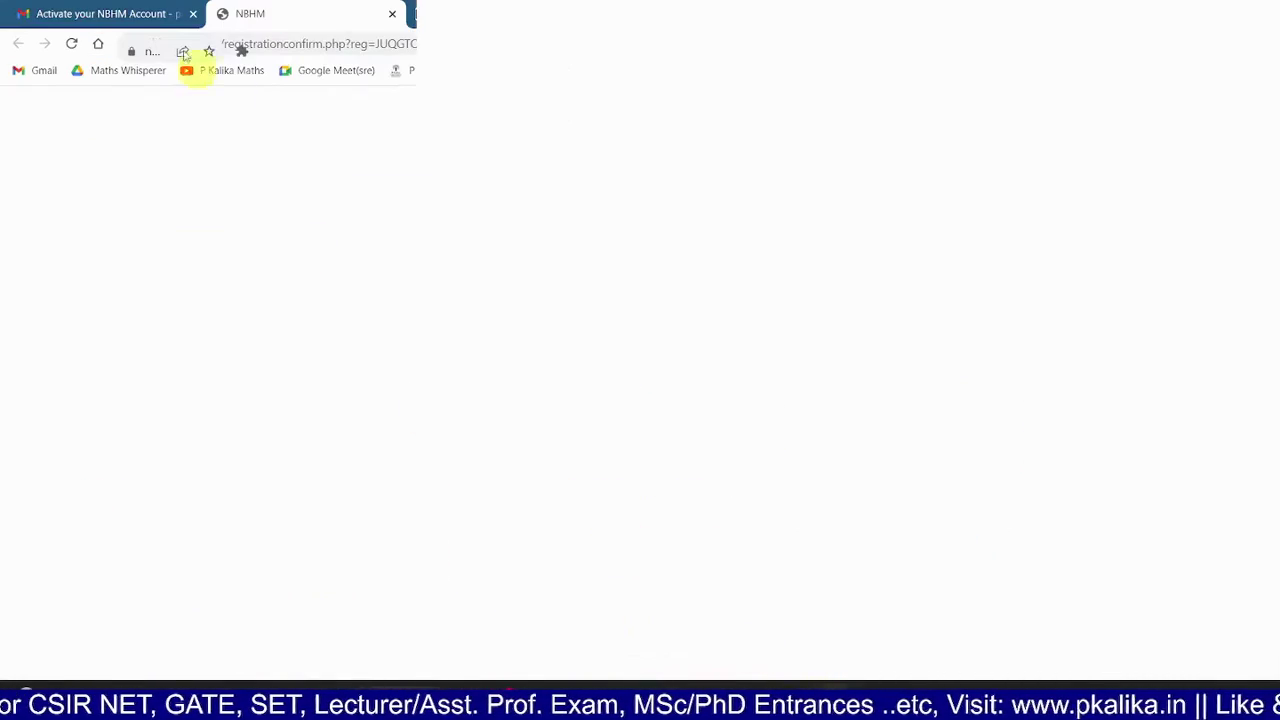
# Step: Open the 'Activate your NBHM Account' email in Gmail, then return to the portal's All Exams page
pyautogui.click(100, 13)
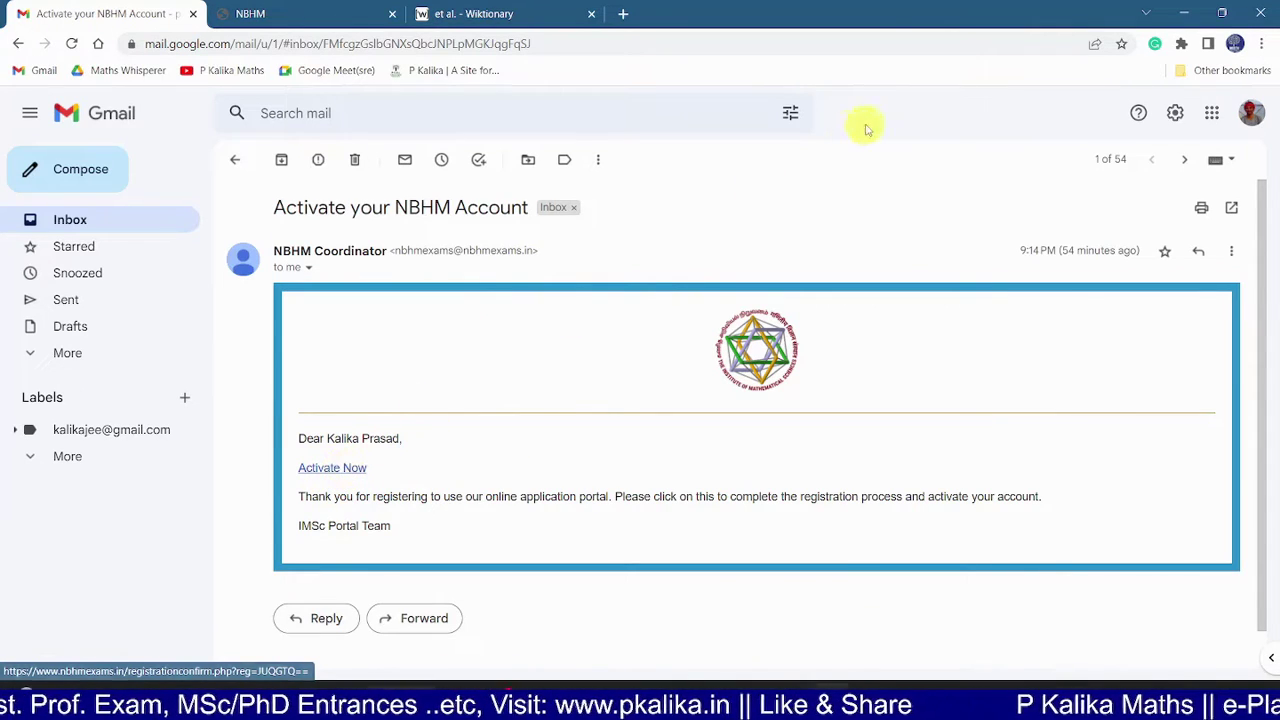
pyautogui.click(720, 695)
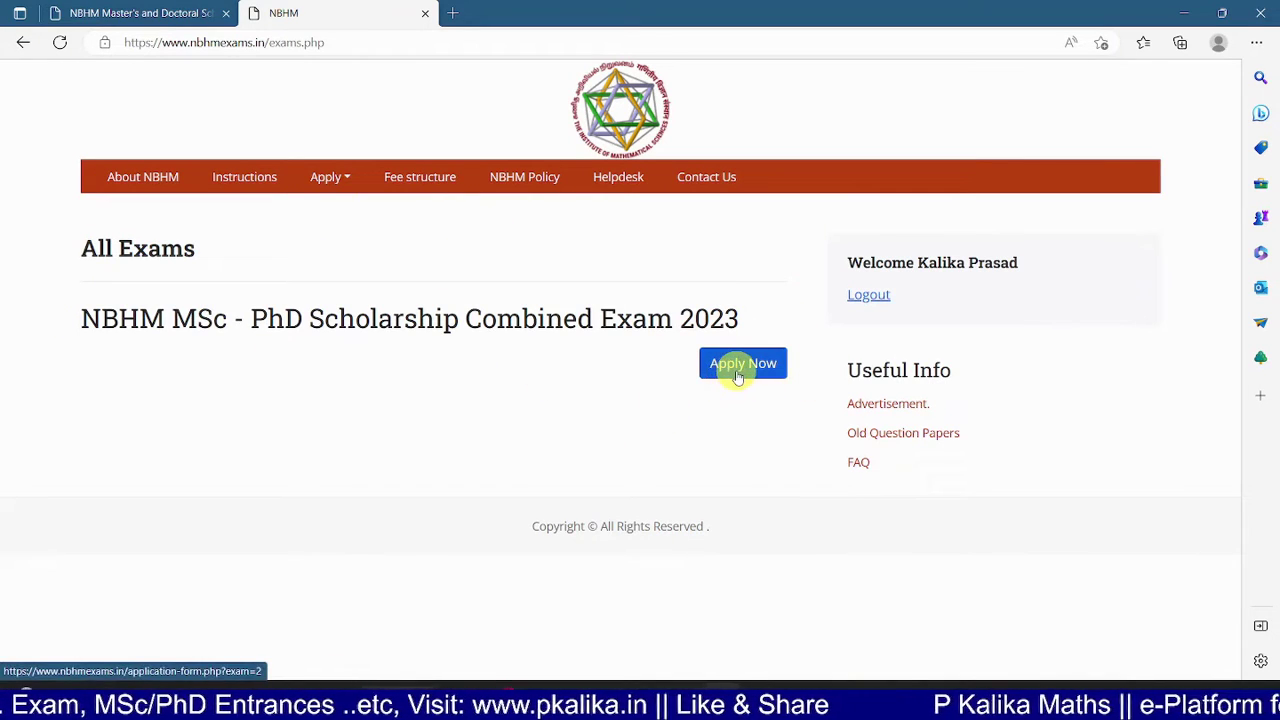
# Step: Apply Now for the NBHM MSc - PhD Scholarship Combined Exam 2023
pyautogui.click(740, 368)
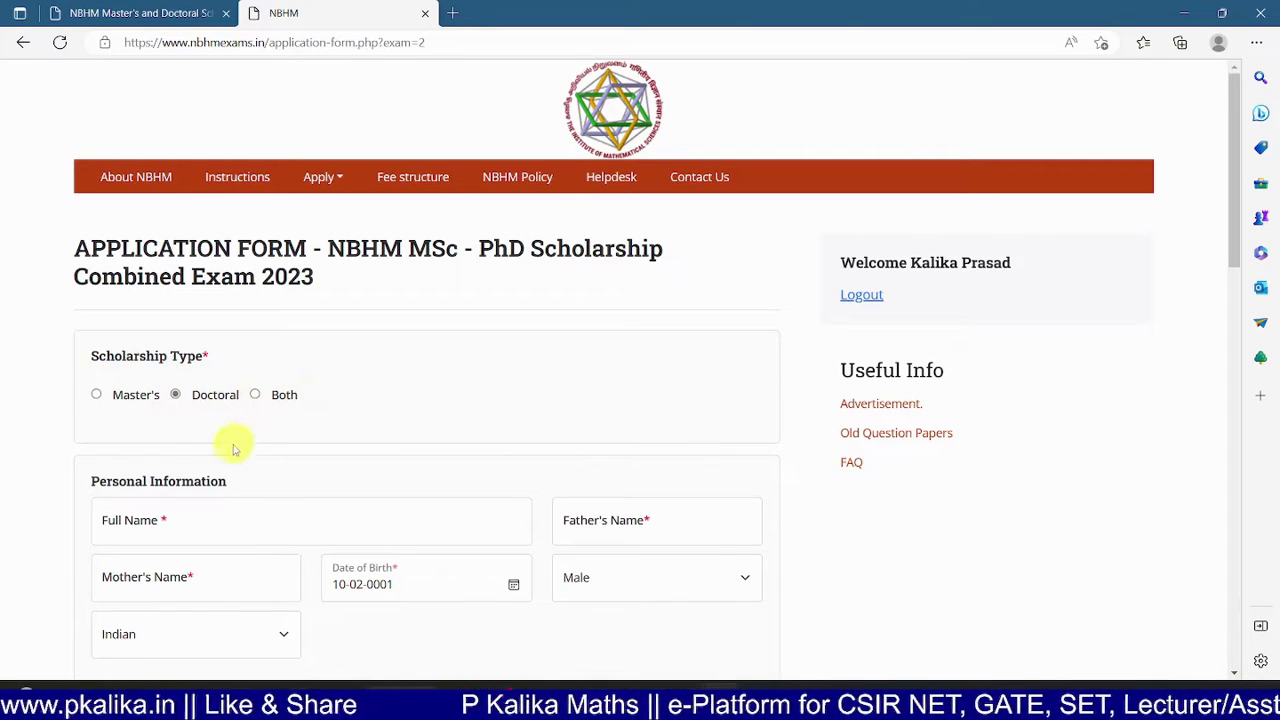
pyautogui.scroll(-1, 232, 444)
pyautogui.scroll(-1, 140, 416)
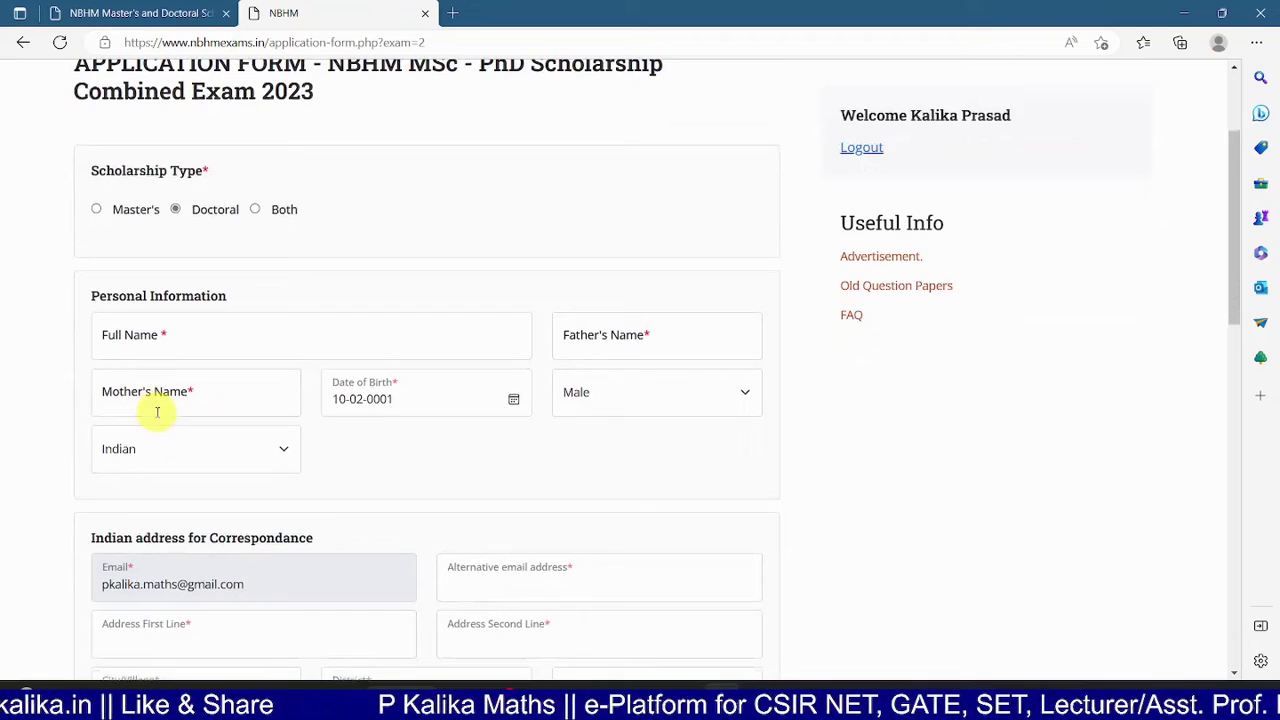
pyautogui.click(184, 337)
pyautogui.click(632, 334)
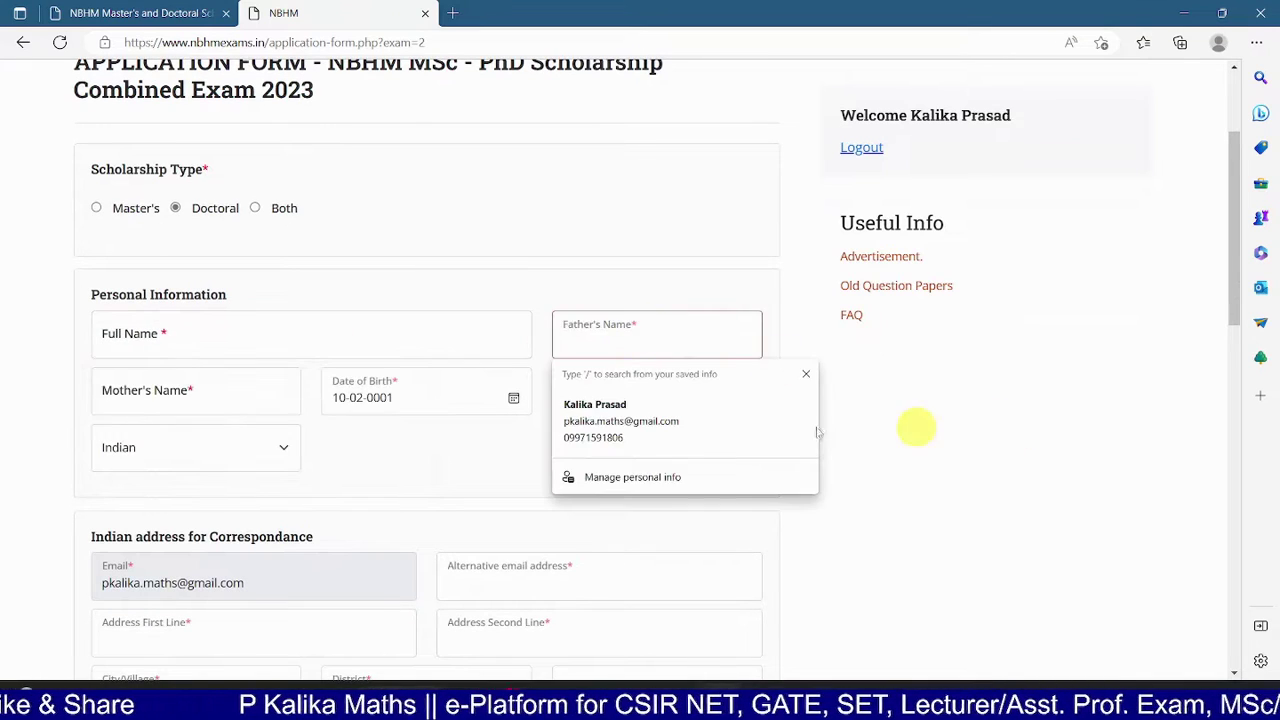
pyautogui.click(545, 476)
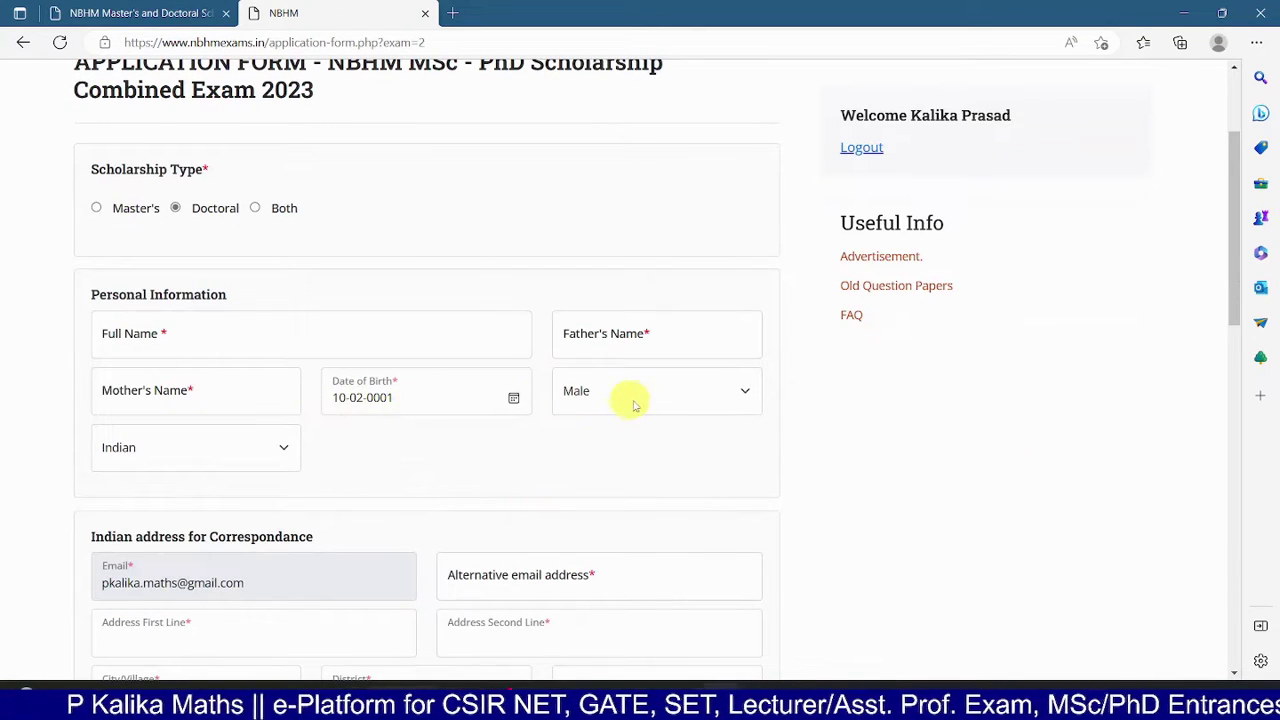
pyautogui.scroll(-2, 126, 457)
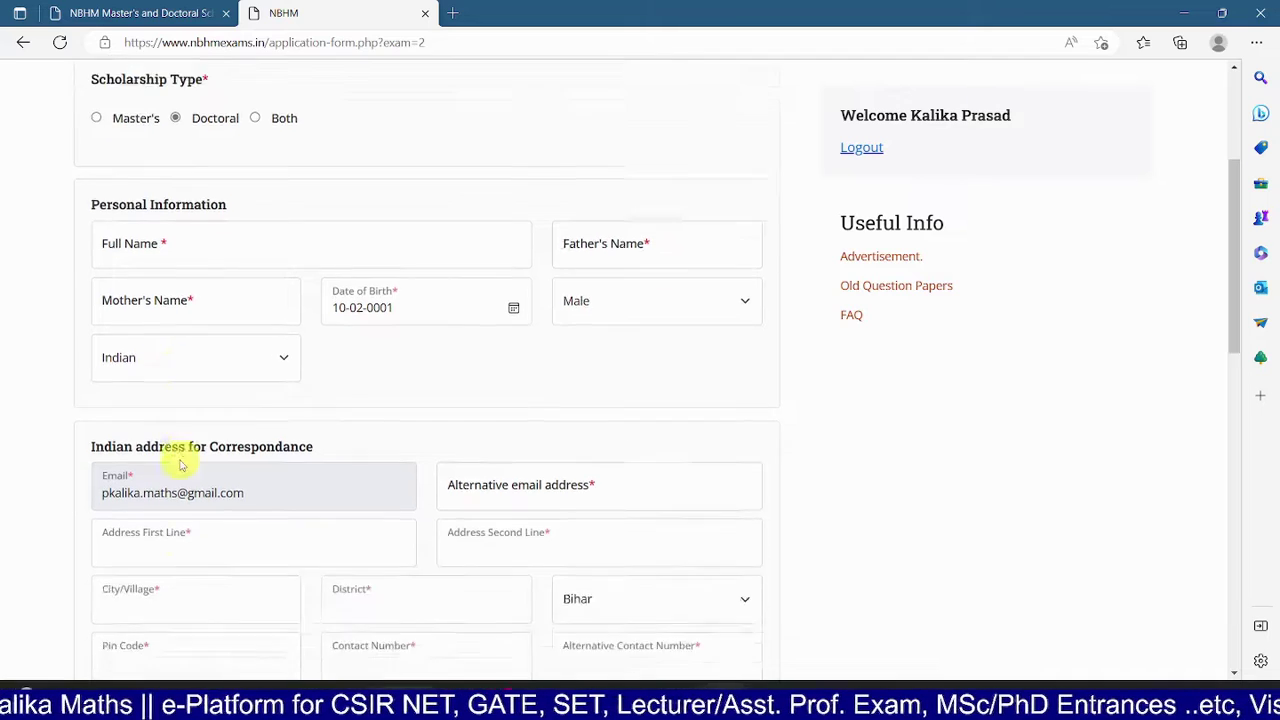
pyautogui.scroll(-1, 175, 388)
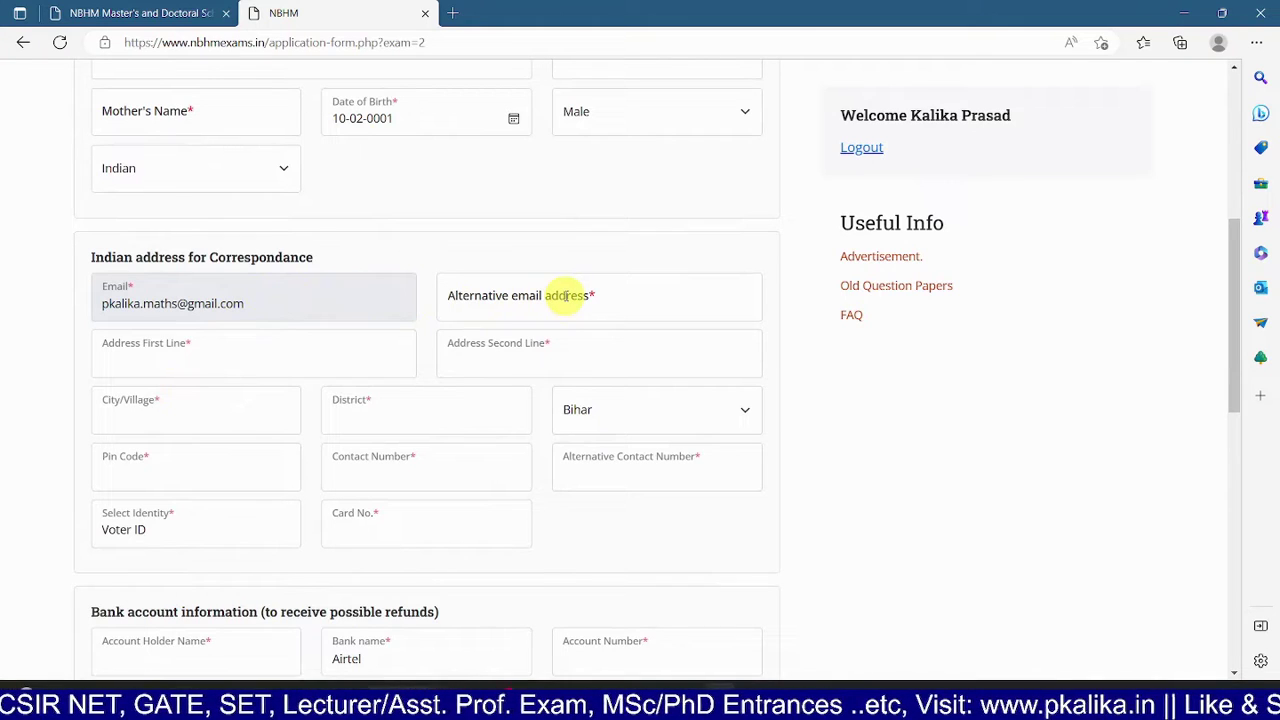
pyautogui.scroll(-1, 190, 369)
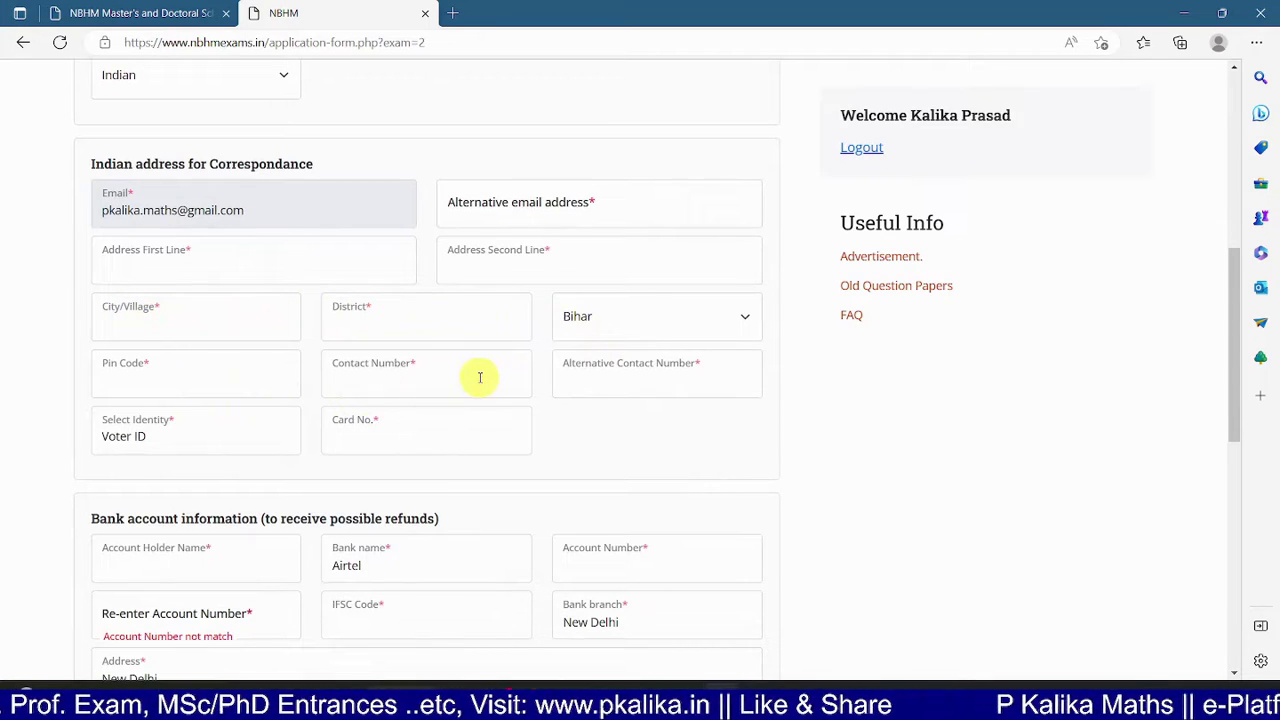
pyautogui.scroll(-2, 586, 385)
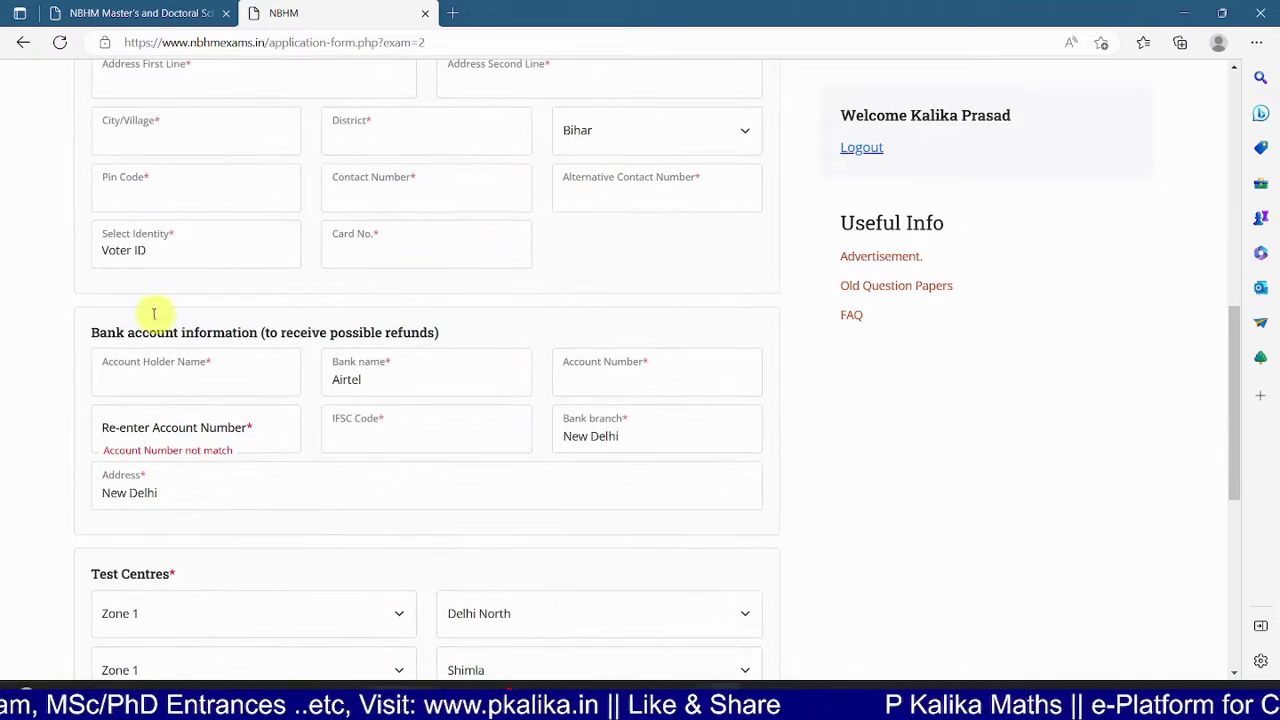
pyautogui.click(183, 254)
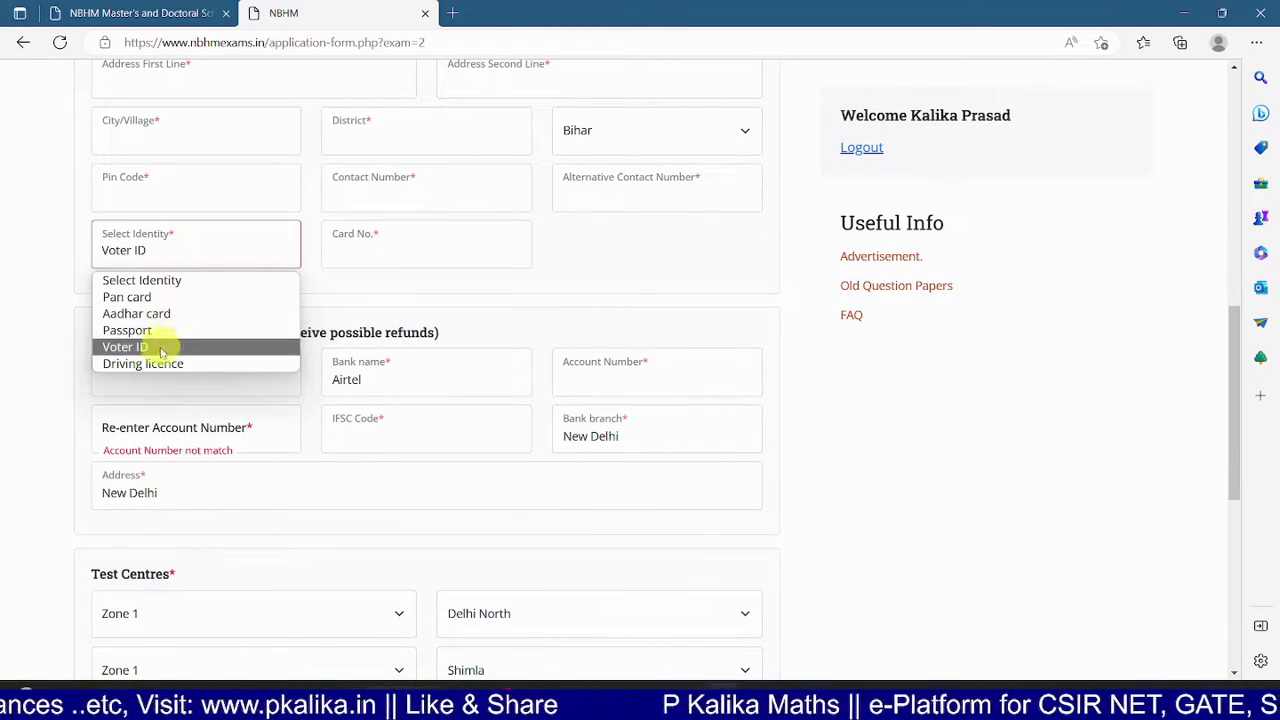
pyautogui.click(409, 267)
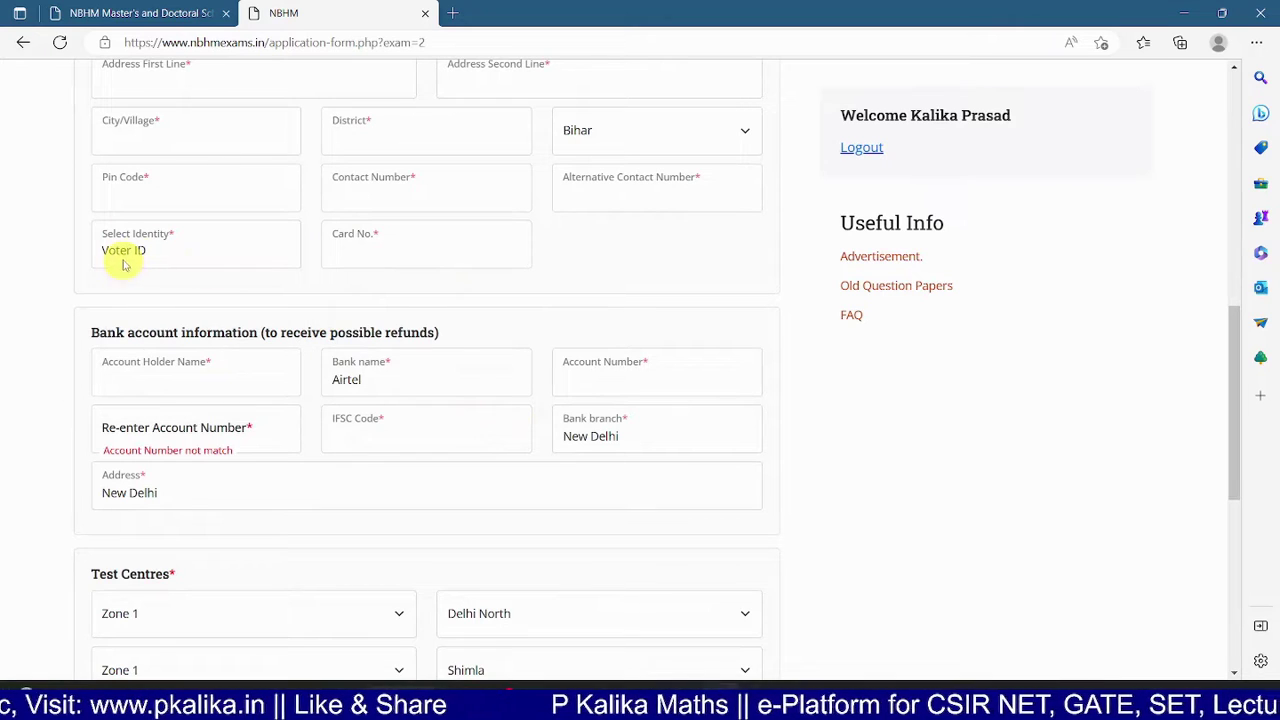
pyautogui.scroll(-1, 405, 300)
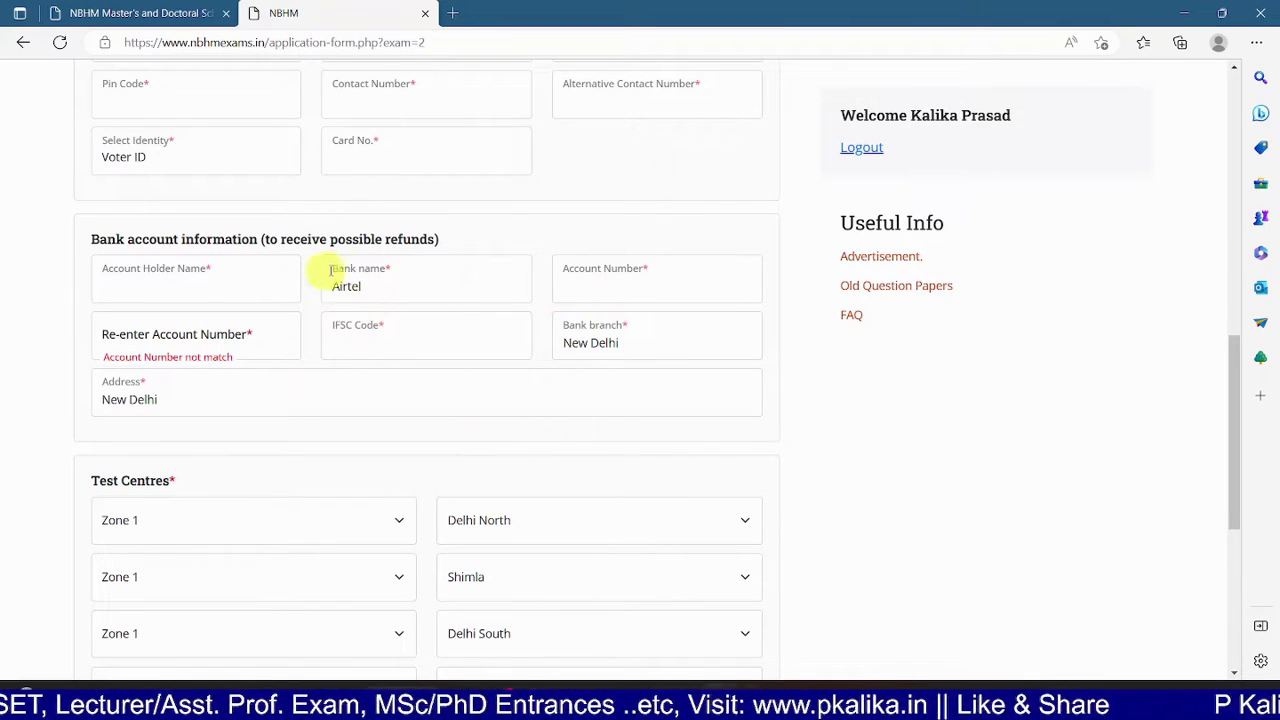
pyautogui.moveTo(261, 239); pyautogui.dragTo(477, 238)
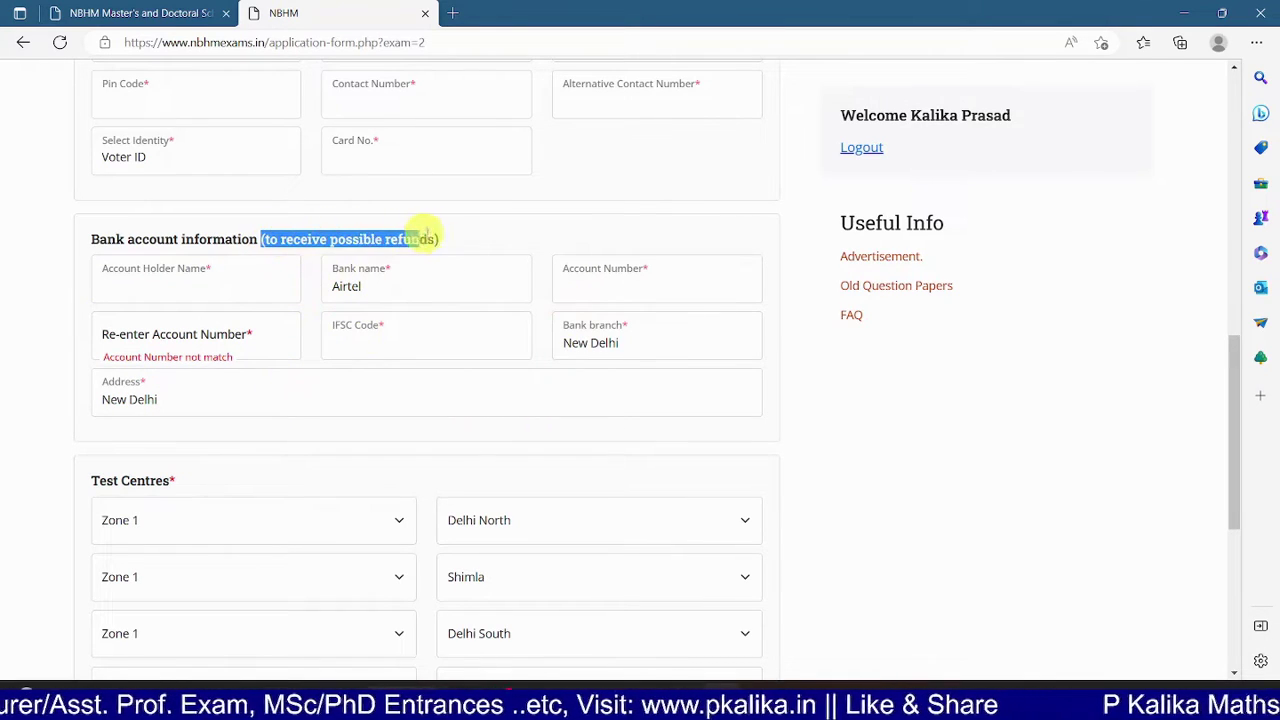
pyautogui.click(912, 383)
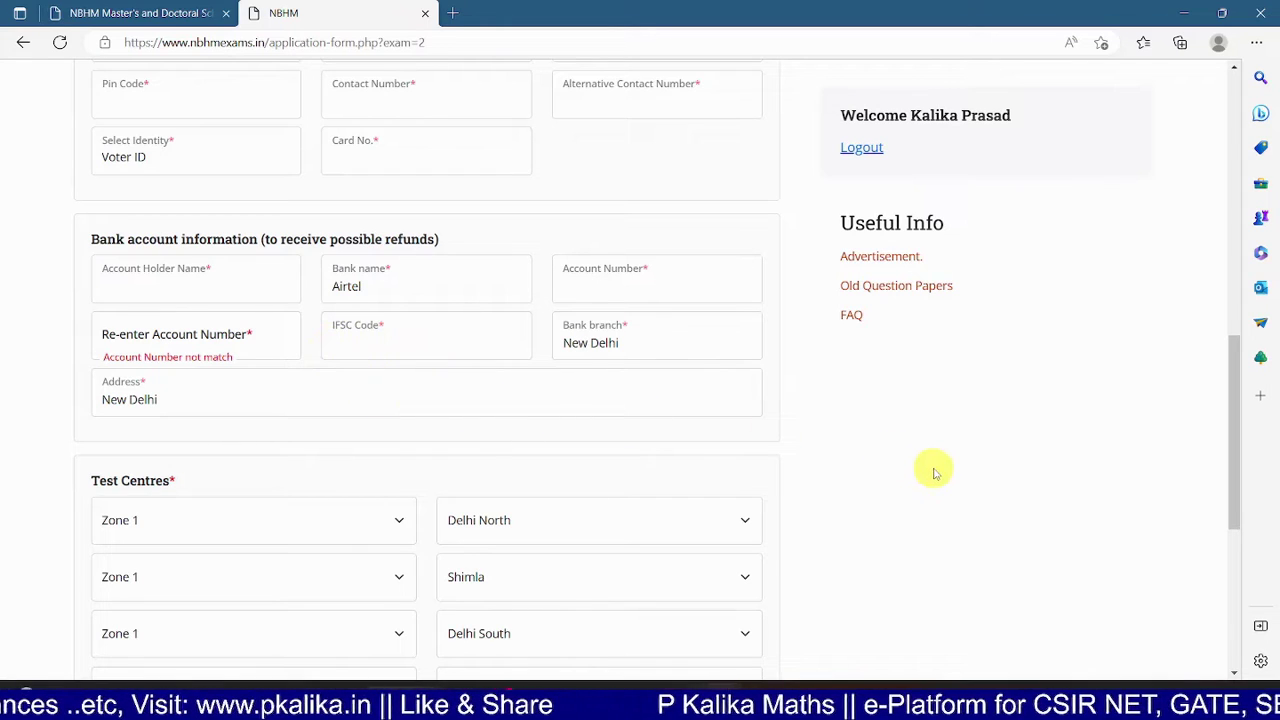
pyautogui.scroll(-2, 933, 472)
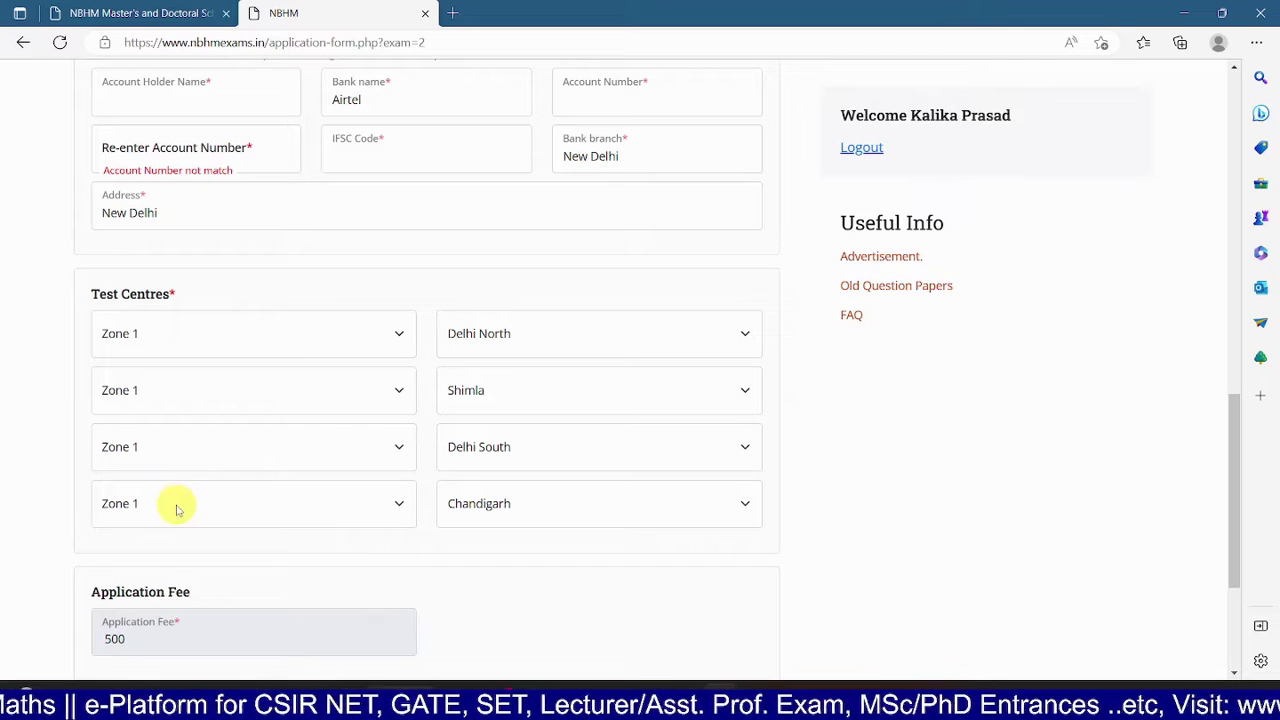
# Step: Set the fourth test centre to Zone 2 and Patna, then check the 500 application fee
pyautogui.click(176, 508)
pyautogui.click(157, 572)
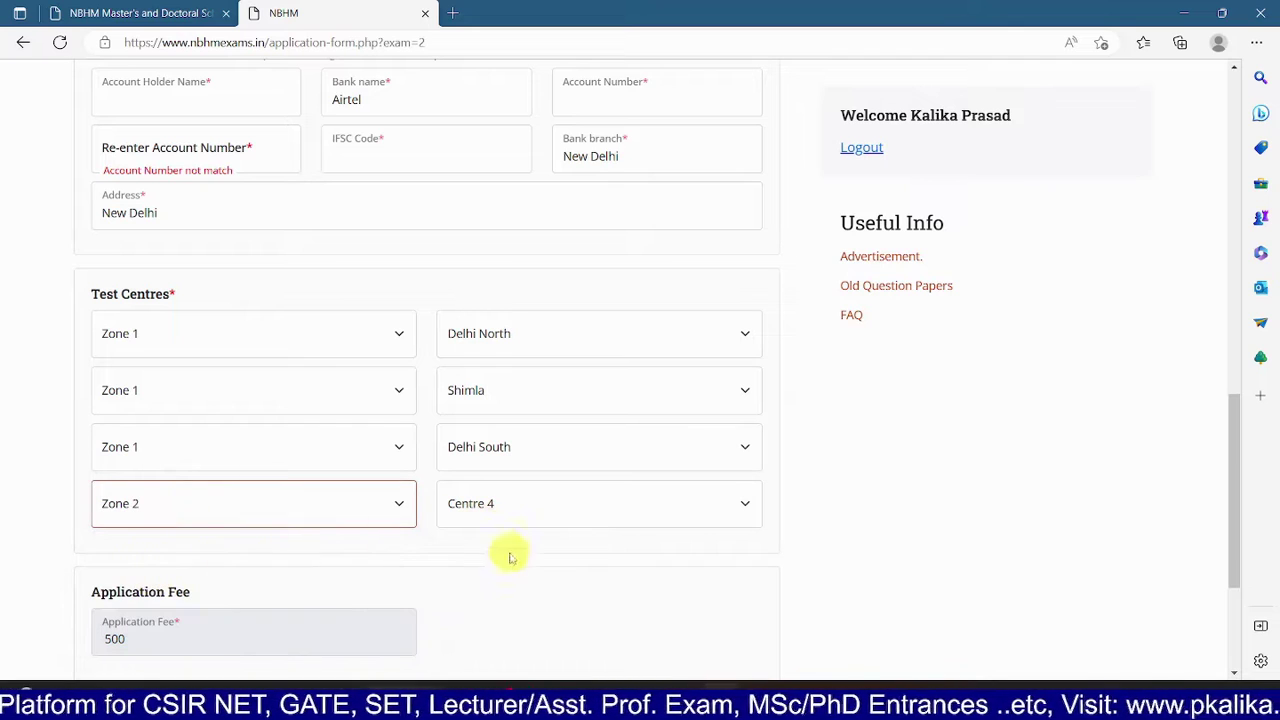
pyautogui.click(500, 515)
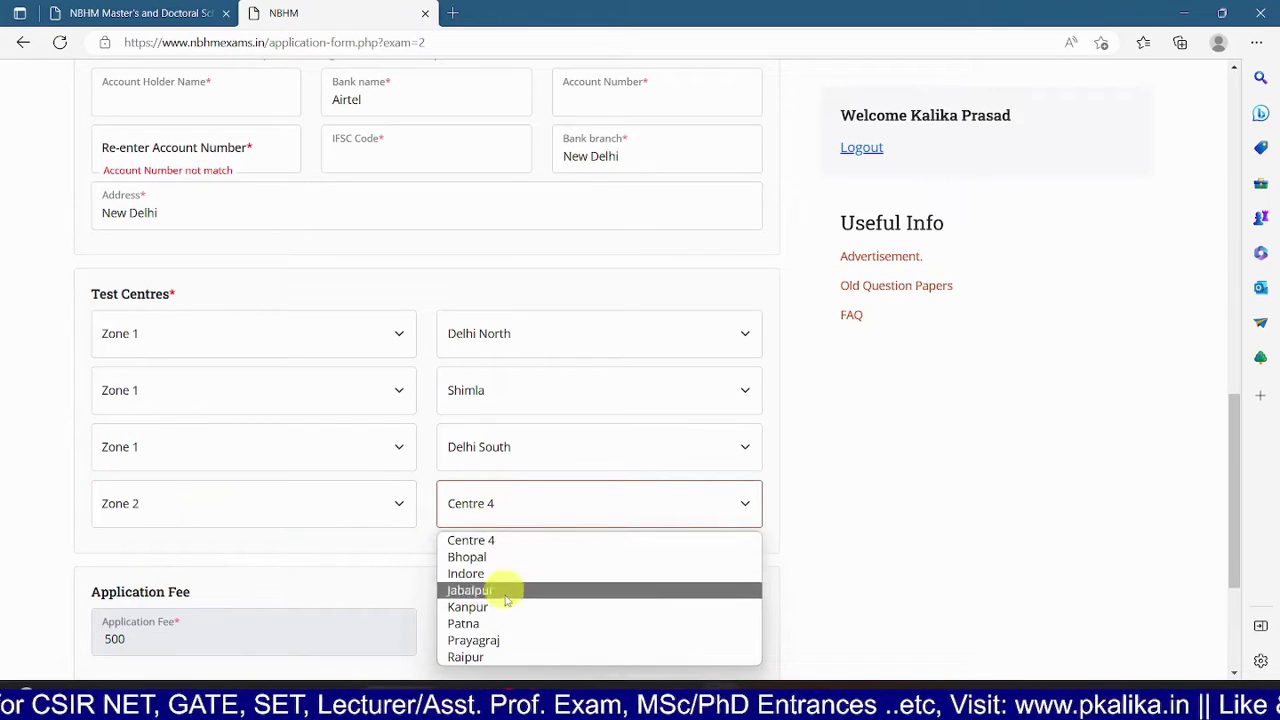
pyautogui.click(491, 622)
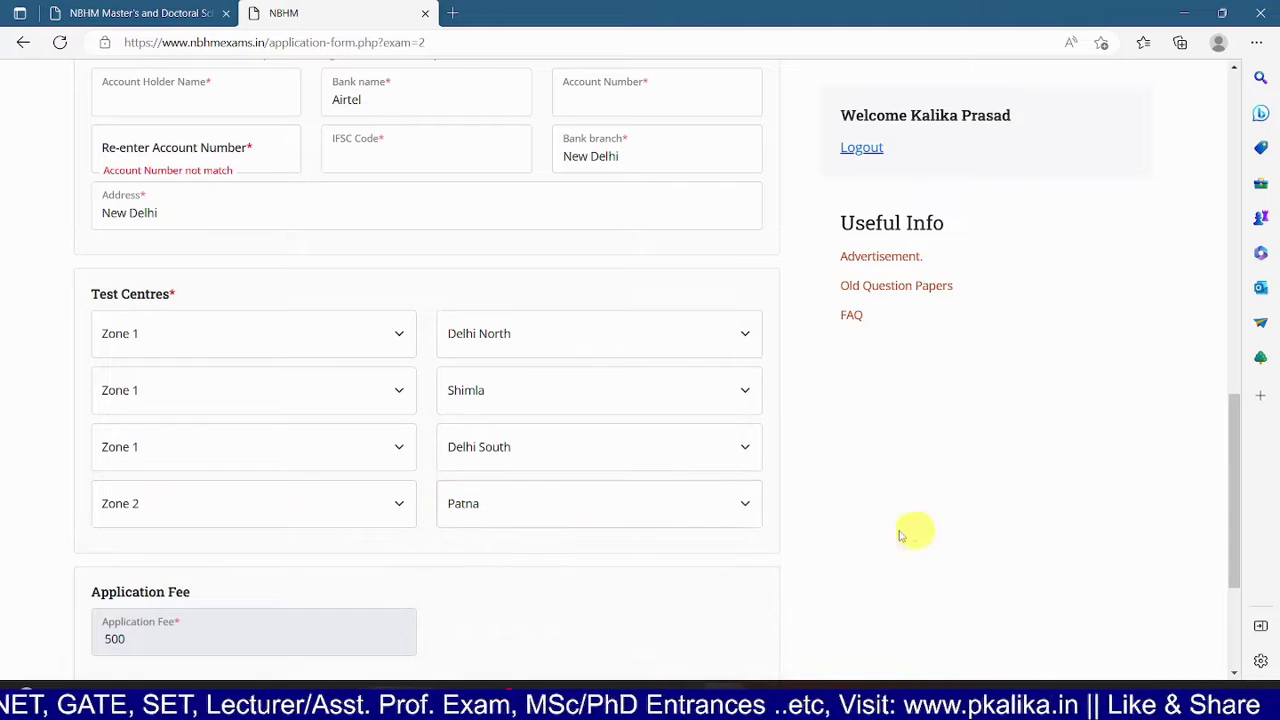
pyautogui.scroll(-2, 899, 536)
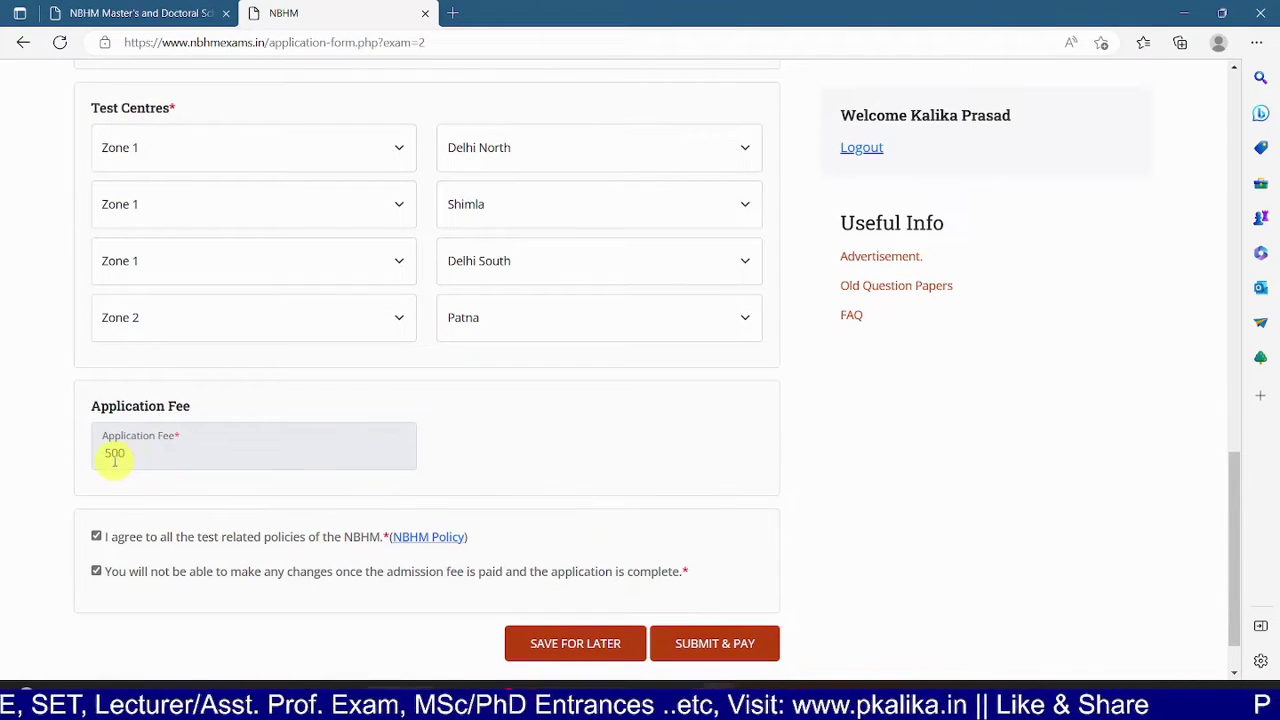
pyautogui.doubleClick(129, 456)
pyautogui.scroll(15, 163, 457)
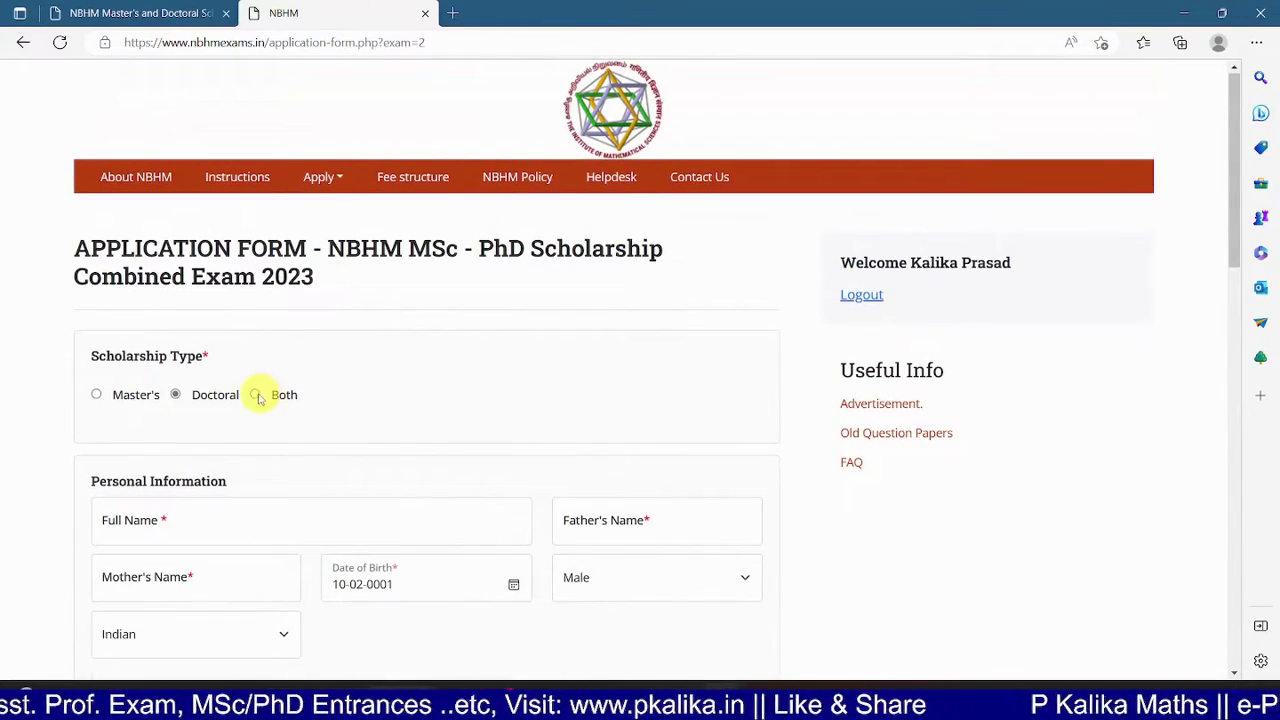
# Step: Scroll through the application form to review the test centres, 500 fee and declarations
pyautogui.scroll(-15, 258, 415)
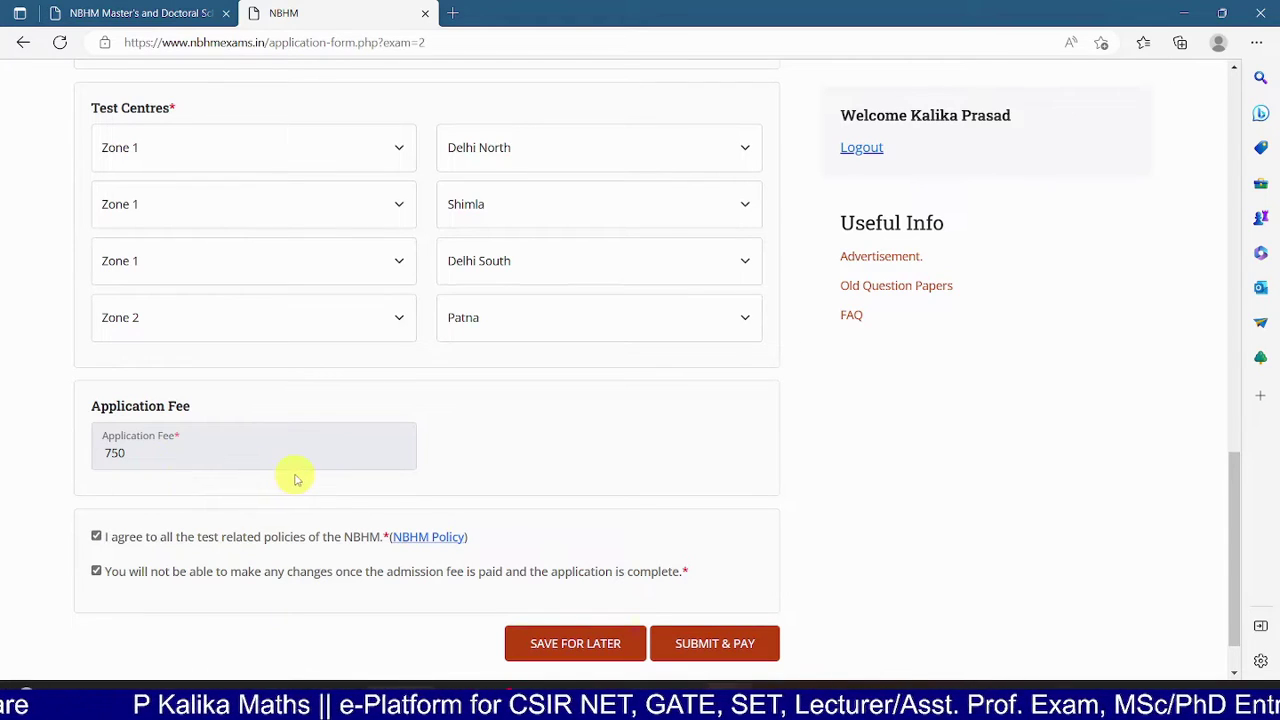
pyautogui.scroll(-2, 330, 485)
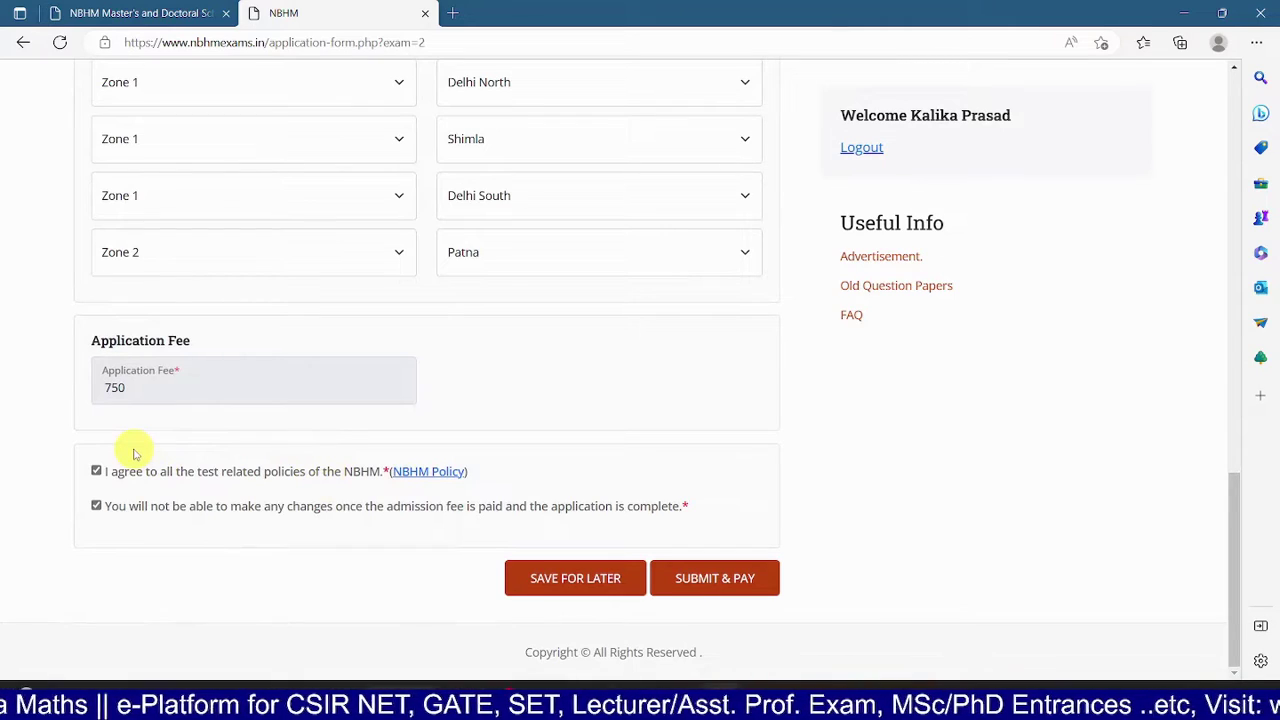
pyautogui.scroll(2, 133, 451)
pyautogui.scroll(15, 131, 450)
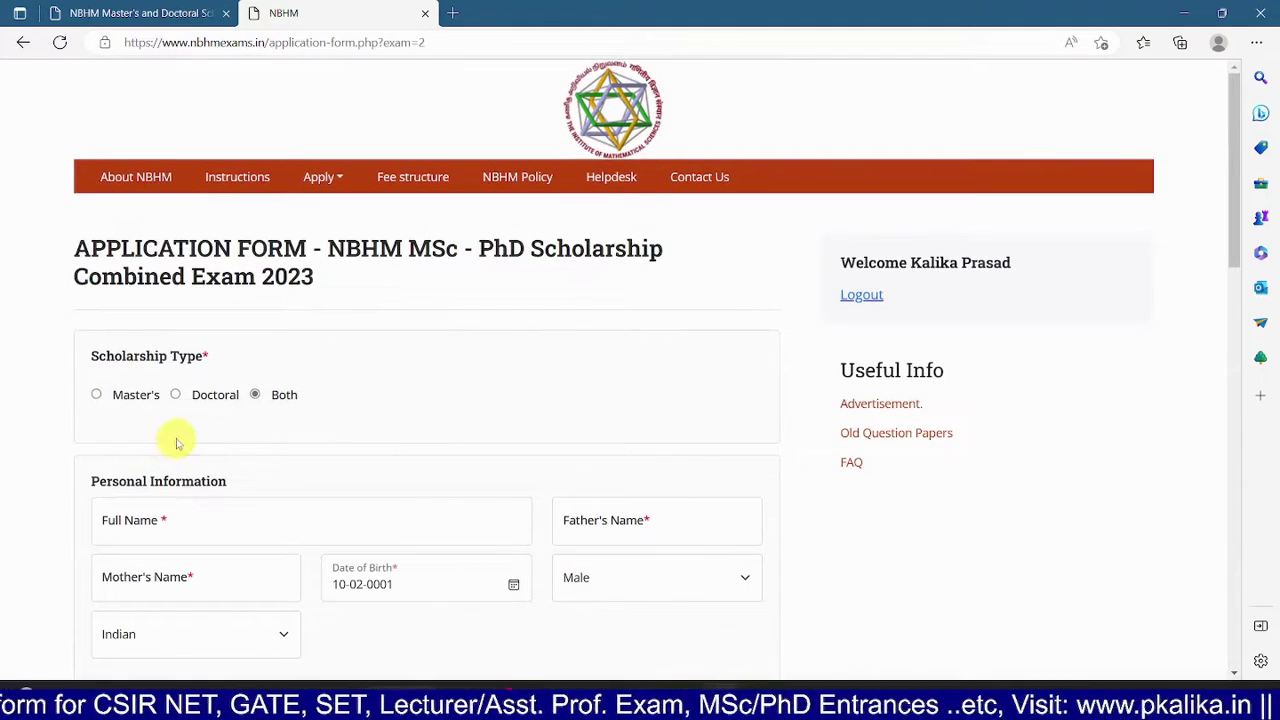
pyautogui.scroll(-2, 220, 414)
pyautogui.scroll(-2, 250, 325)
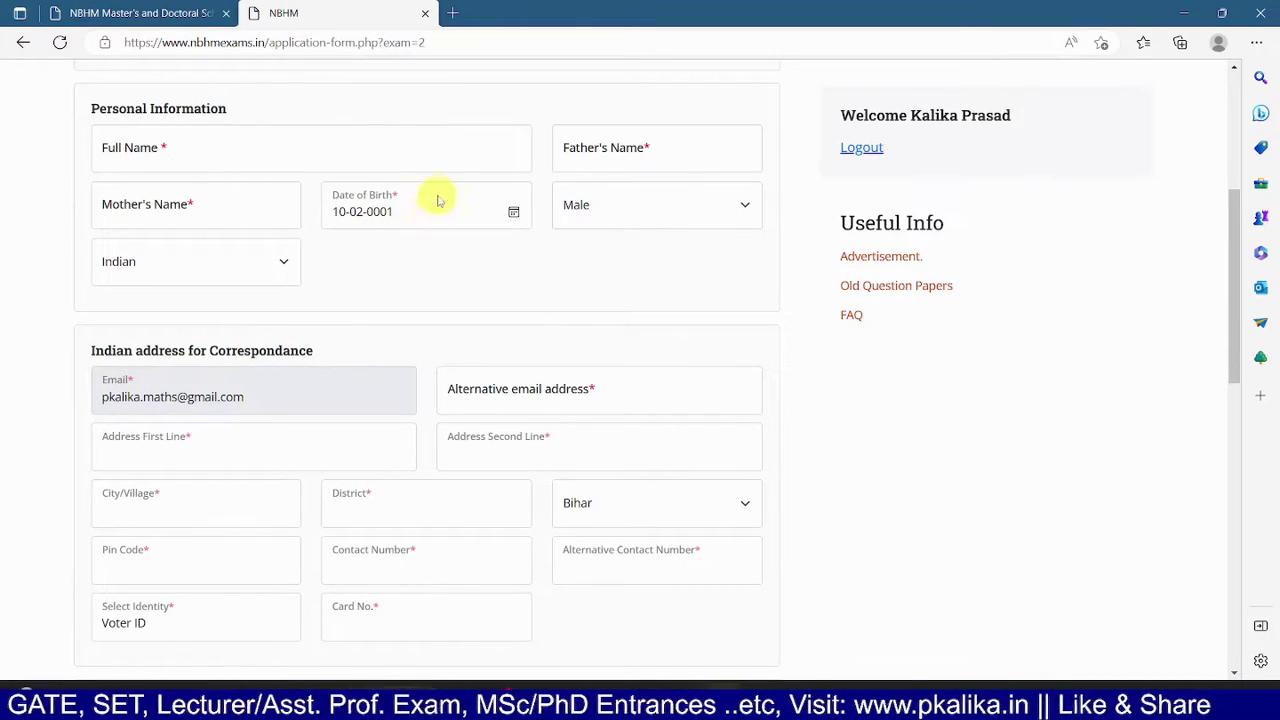
pyautogui.scroll(-3, 320, 249)
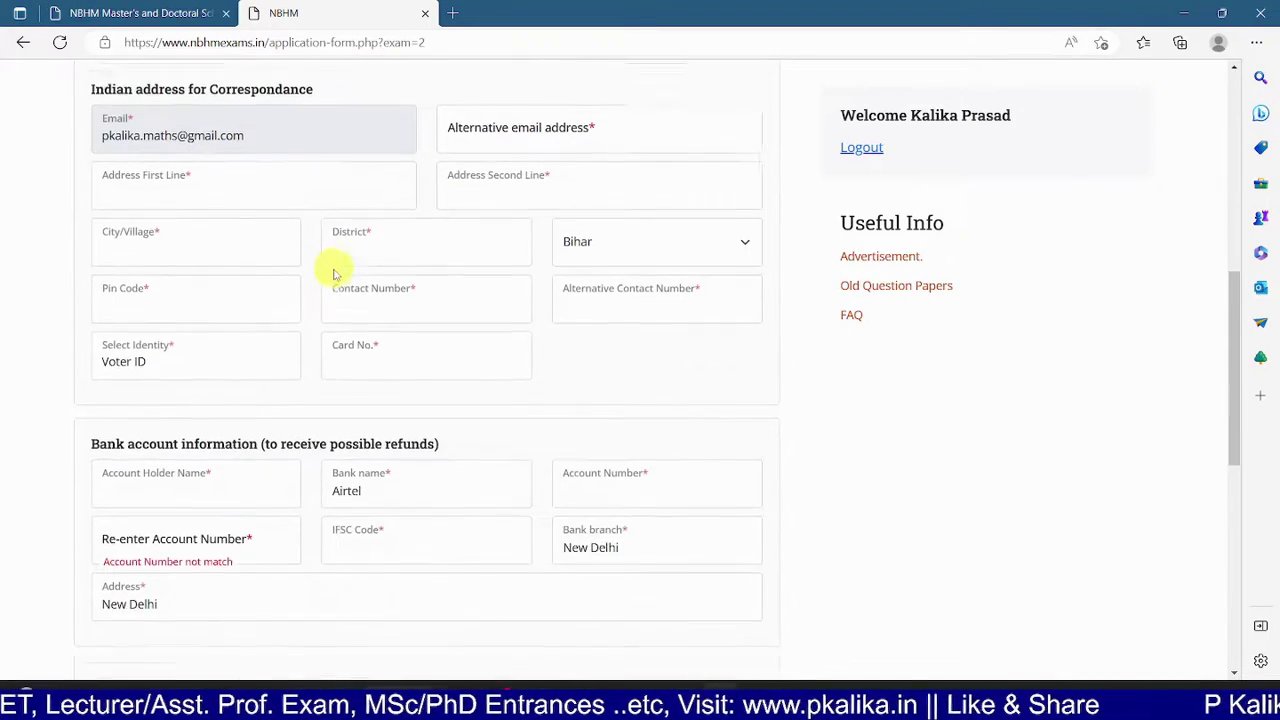
pyautogui.scroll(-2, 234, 220)
pyautogui.scroll(-4, 280, 250)
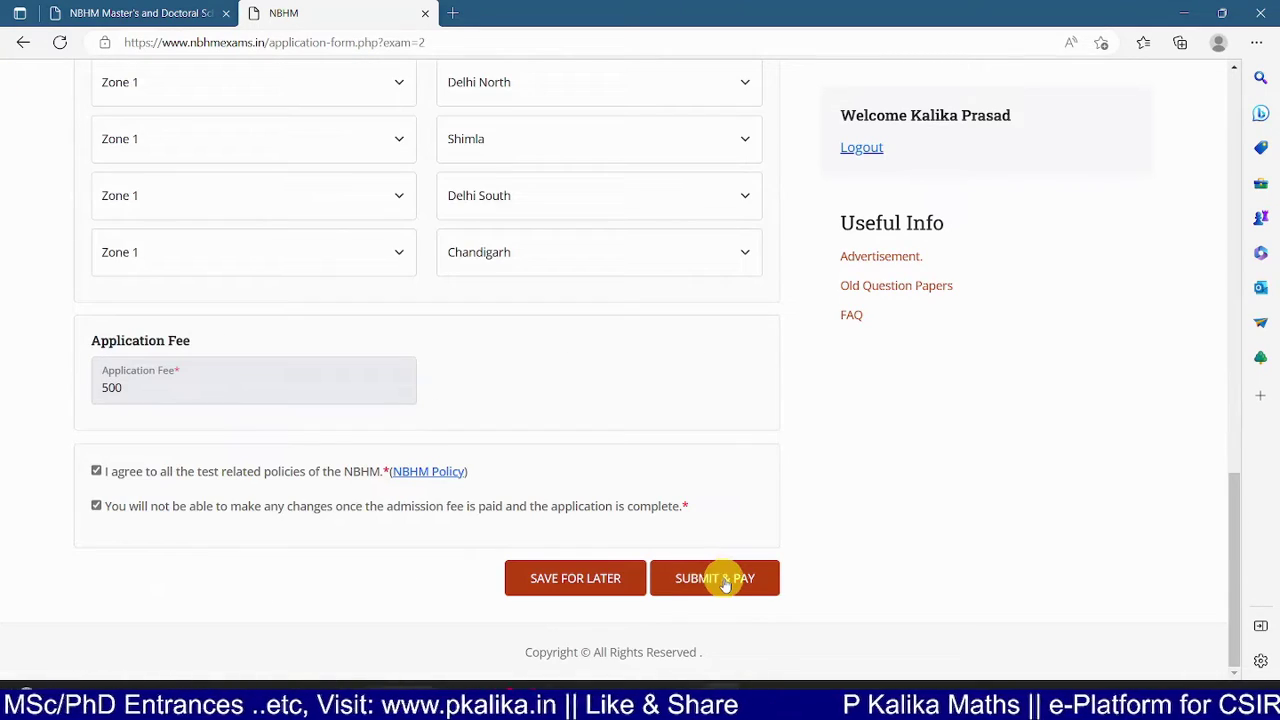
pyautogui.click(726, 584)
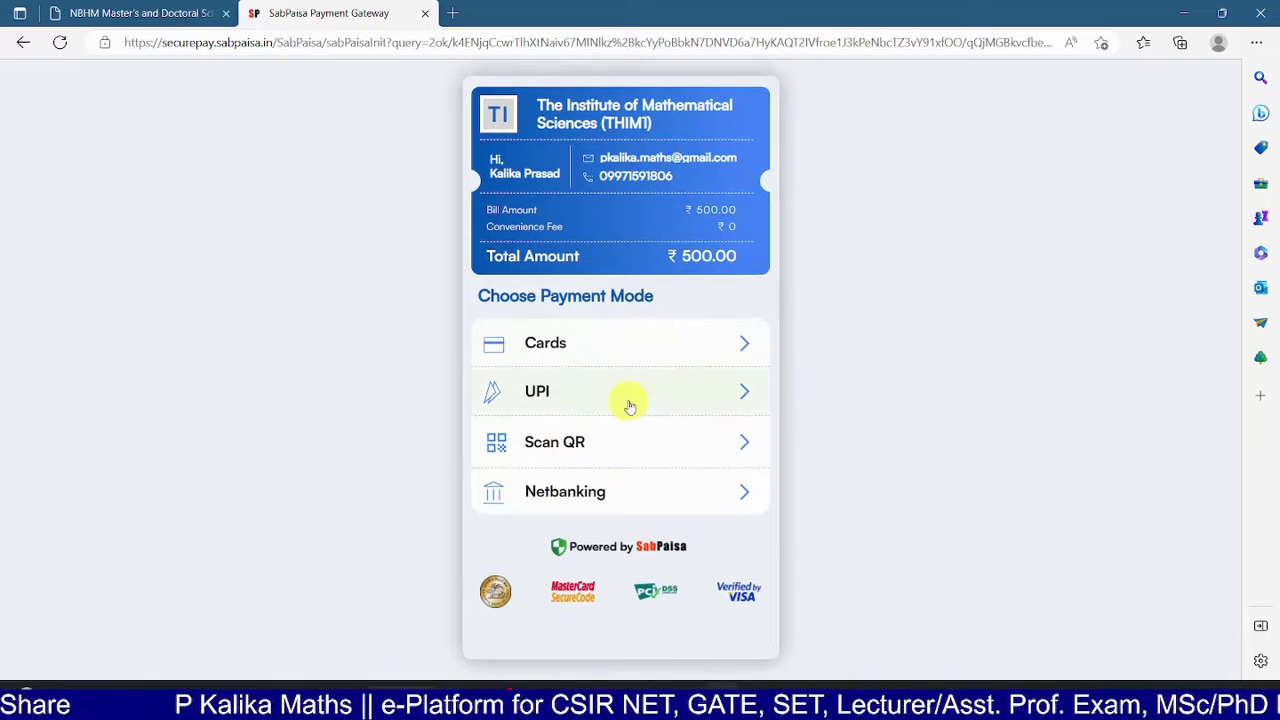
pyautogui.click(22, 46)
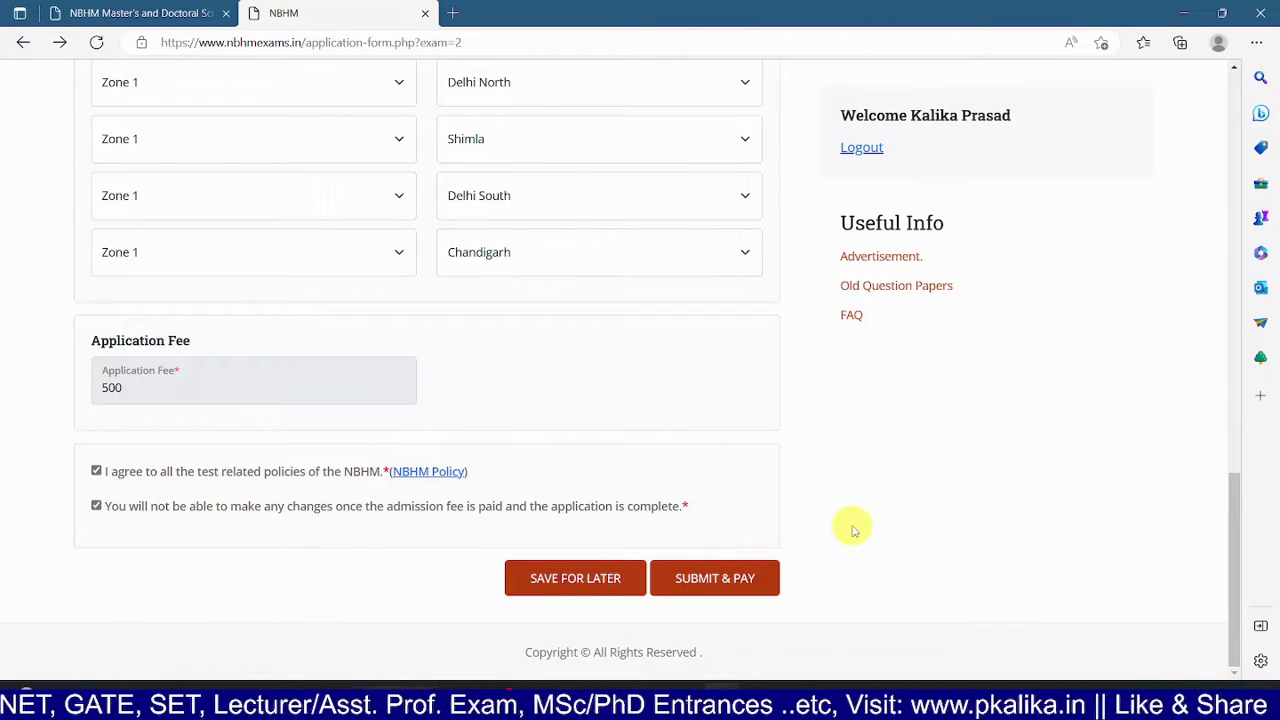
# Step: Switch to the NBHM Master's and Doctoral Scholarship tab to find the ₹500/₹750 fees and 05th April deadline
pyautogui.scroll(1, 853, 530)
pyautogui.scroll(-1, 853, 530)
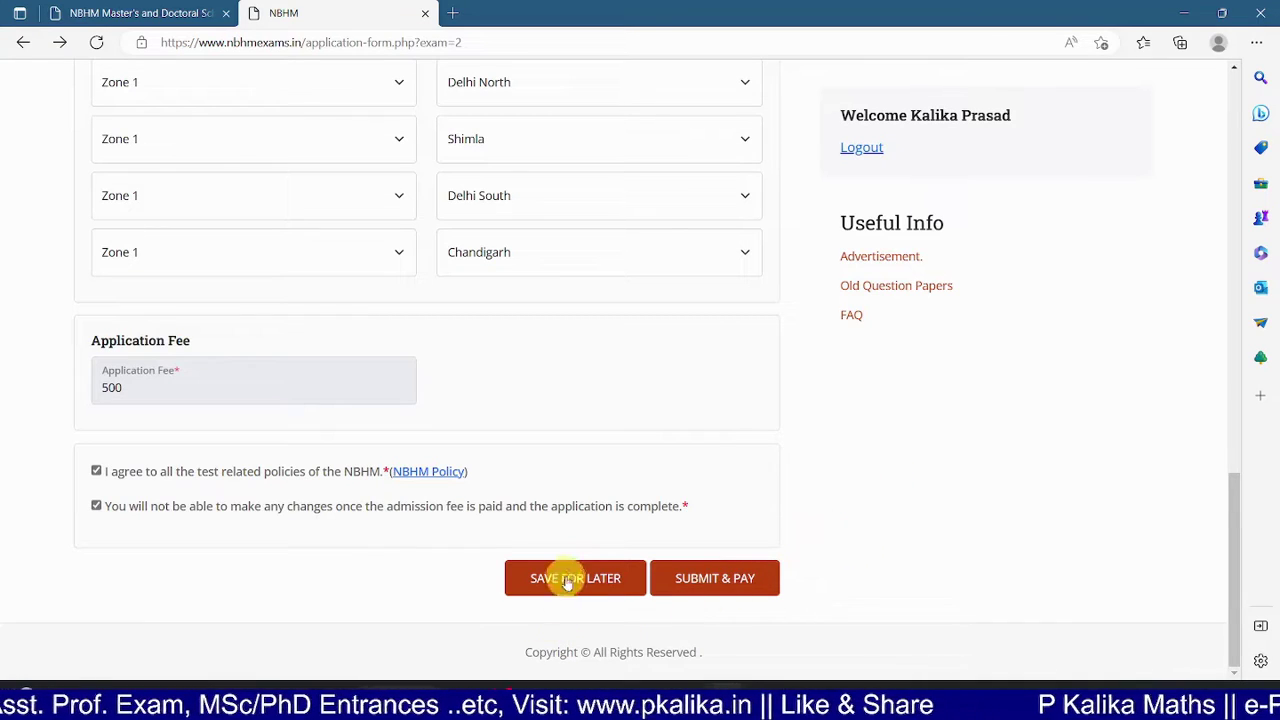
pyautogui.click(185, 12)
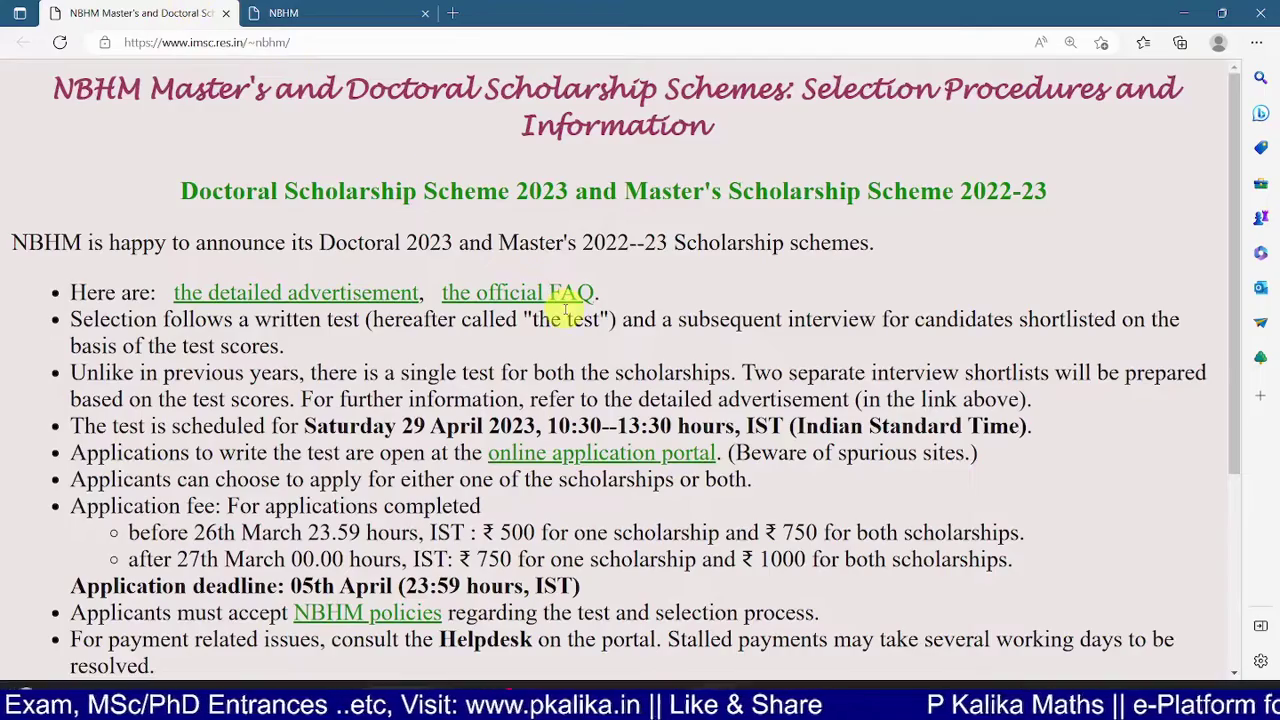
pyautogui.scroll(-1, 566, 312)
pyautogui.scroll(-2, 566, 223)
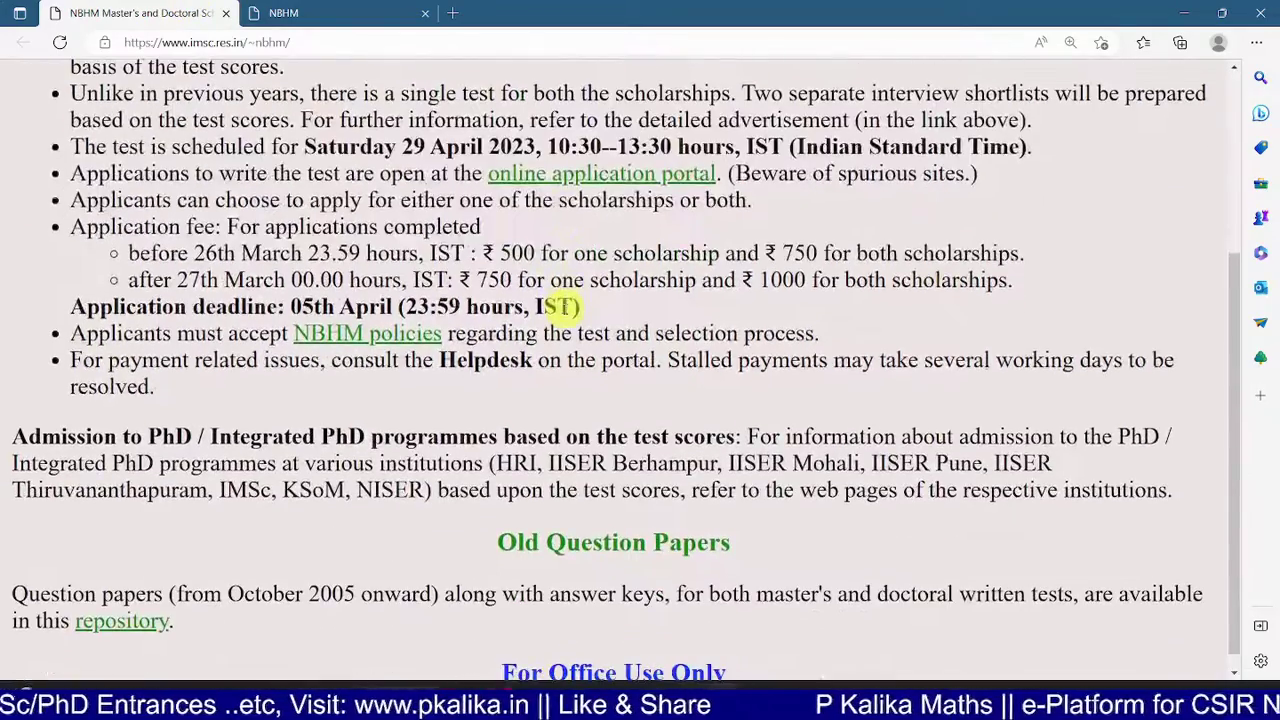